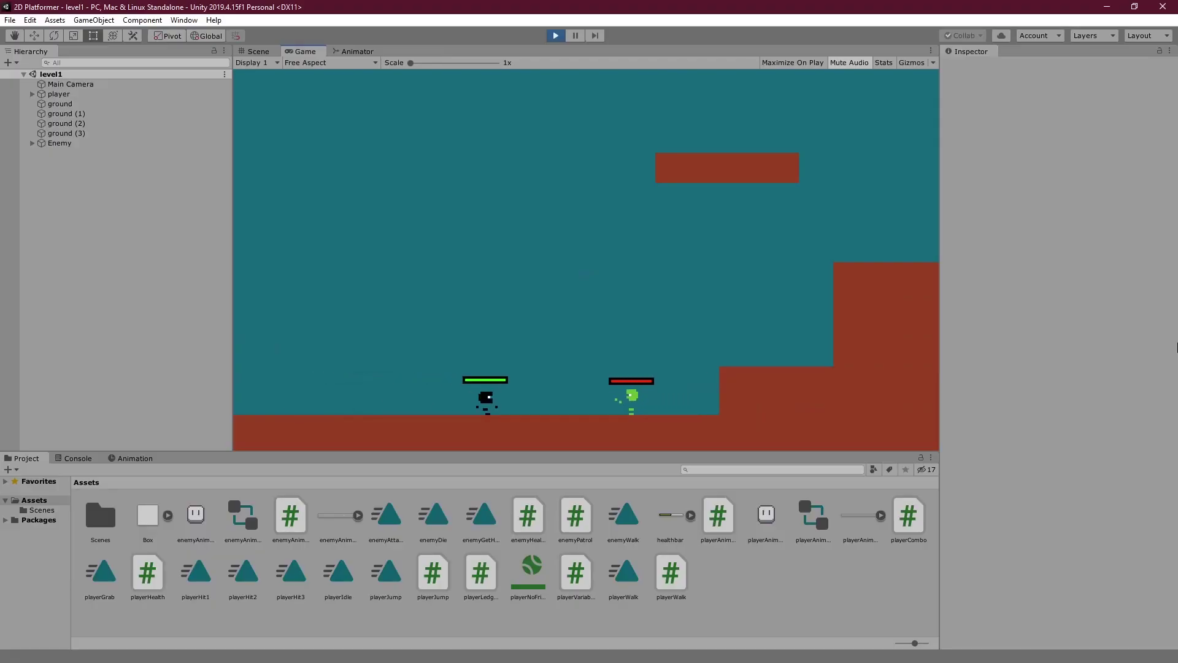
- Run the player right, jump across the platforms and defeat the enemy
key(Right)
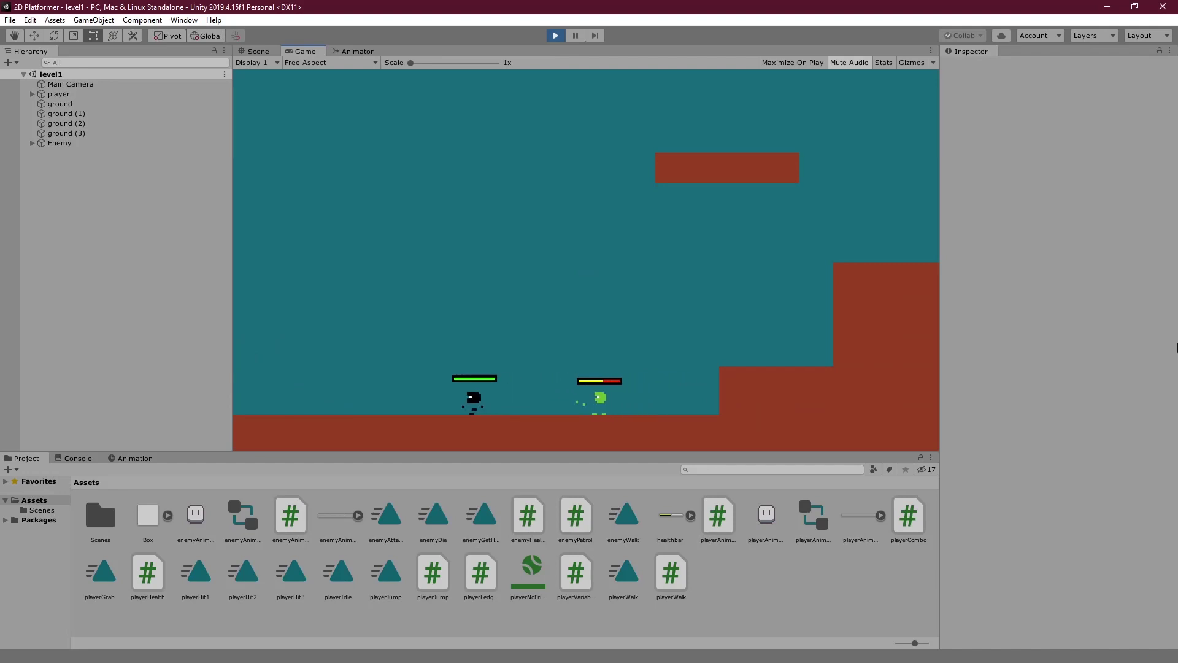
key(Right)
key(Right)
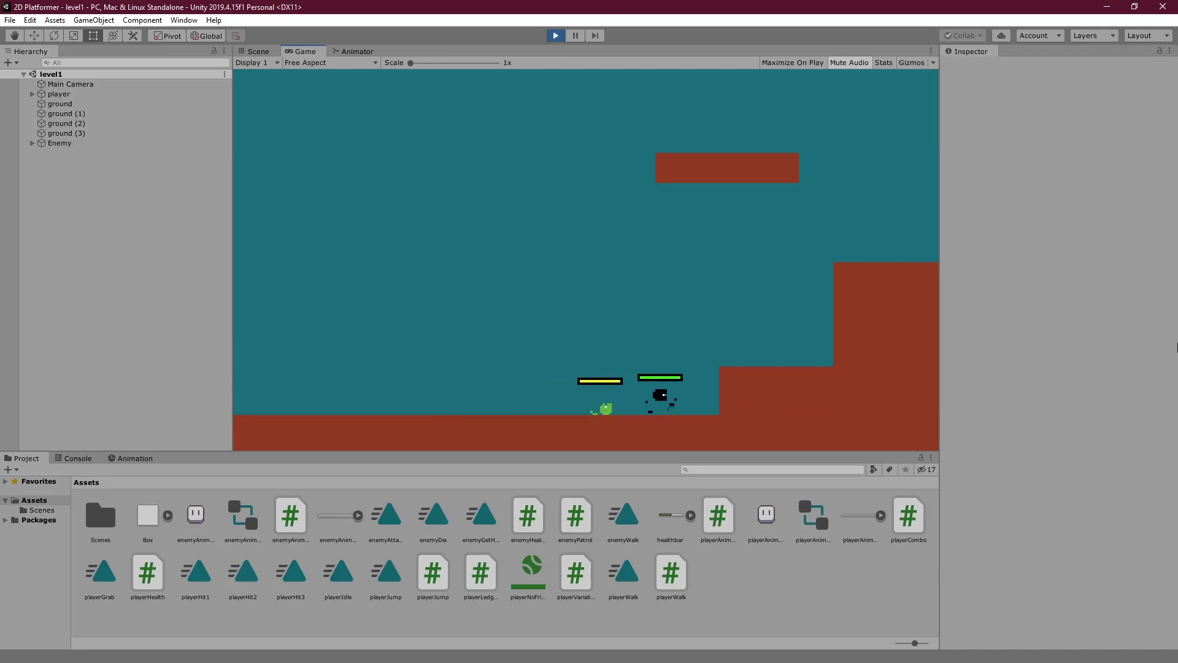
key(space)
key(space)
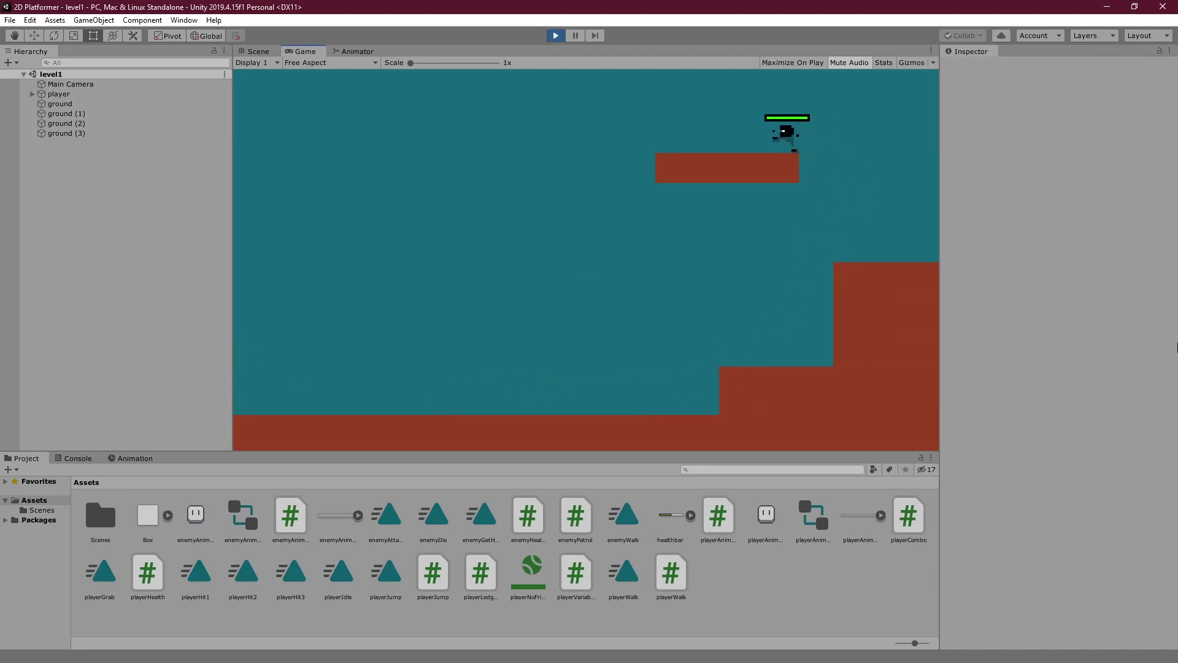
key(Left)
key(Right)
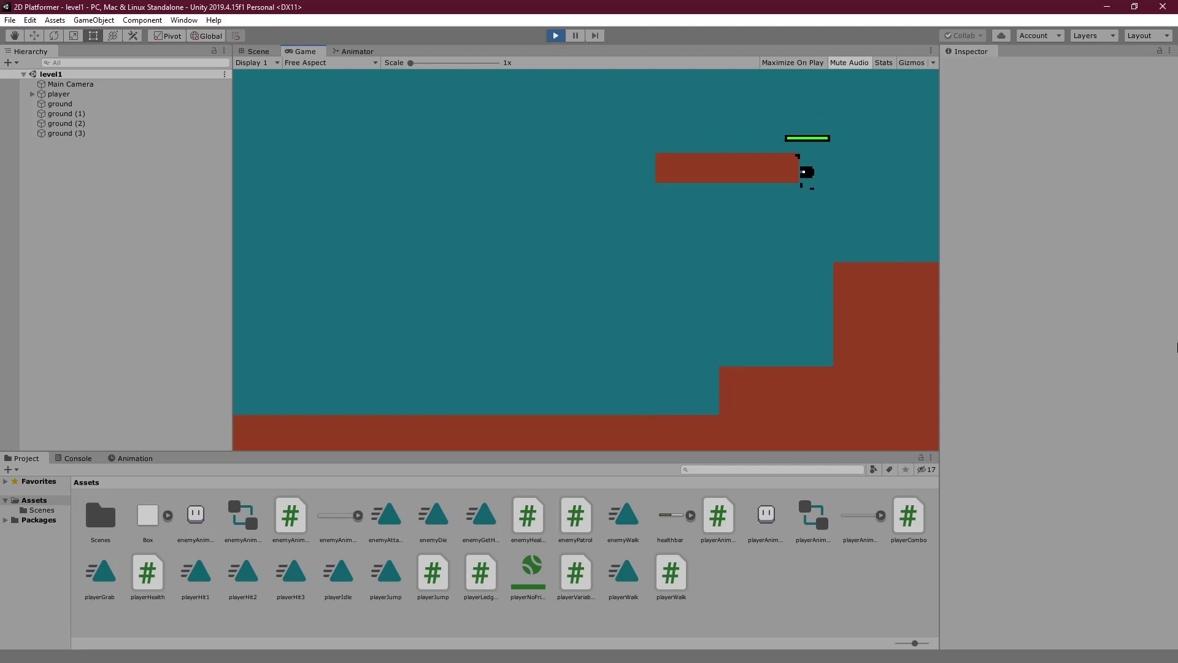
key(Left)
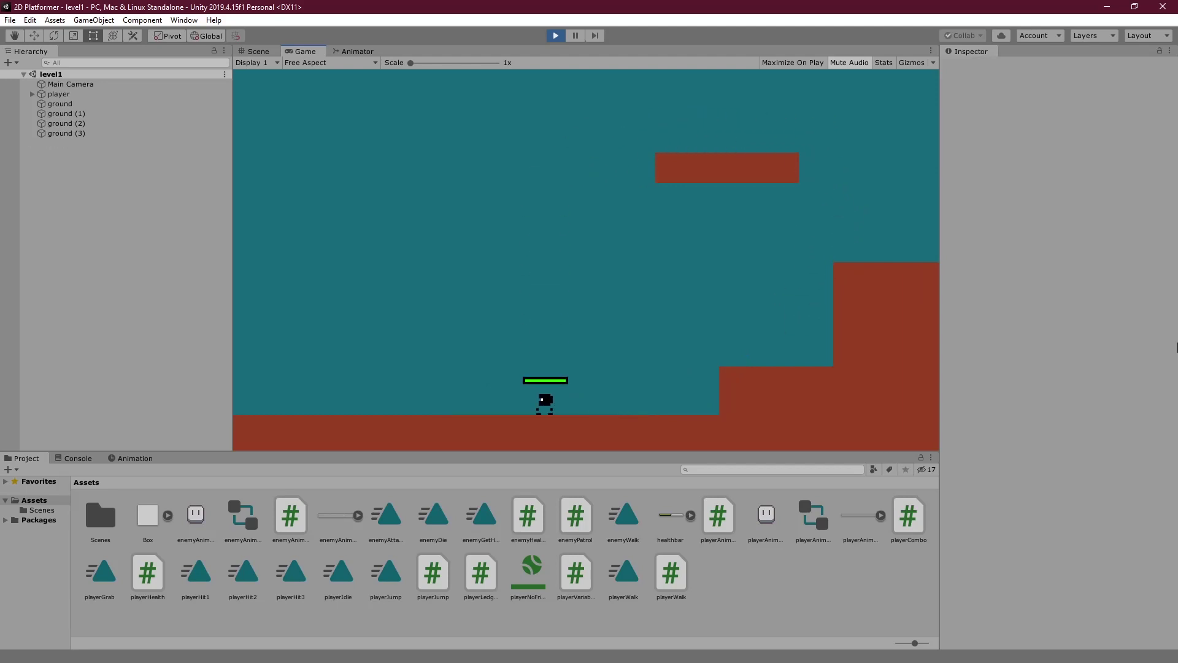
key(Right)
key(space)
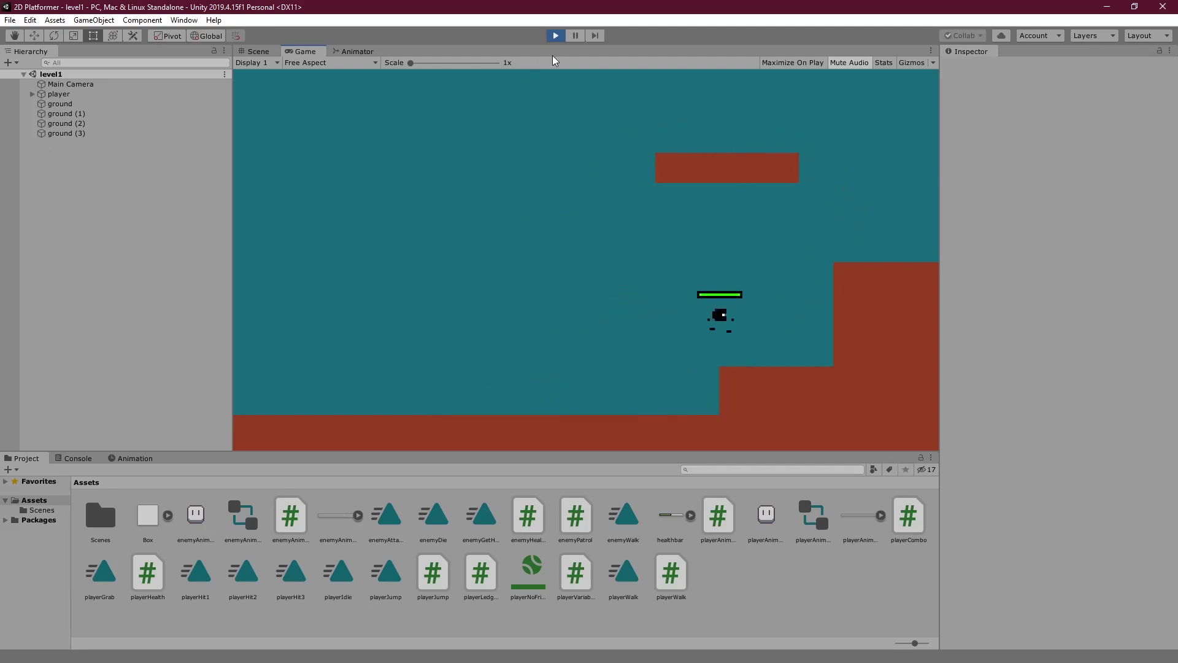
- Stop the game and install Cinemachine 2.6.3 from the Package Manager
click(555, 35)
click(184, 21)
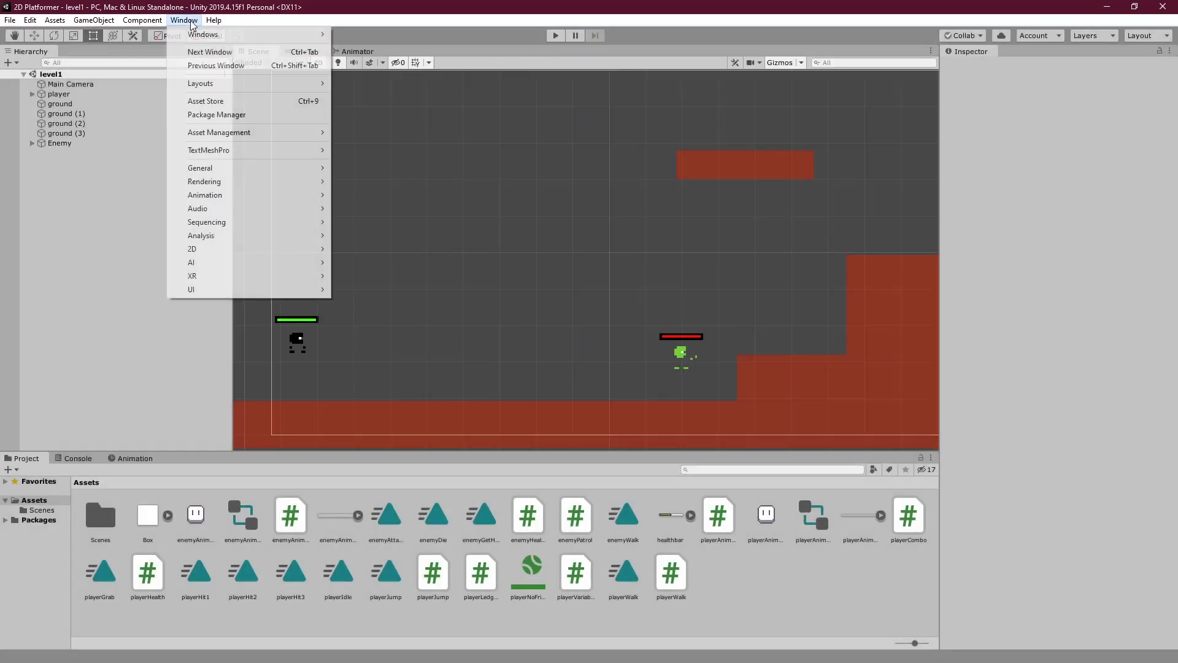
click(260, 116)
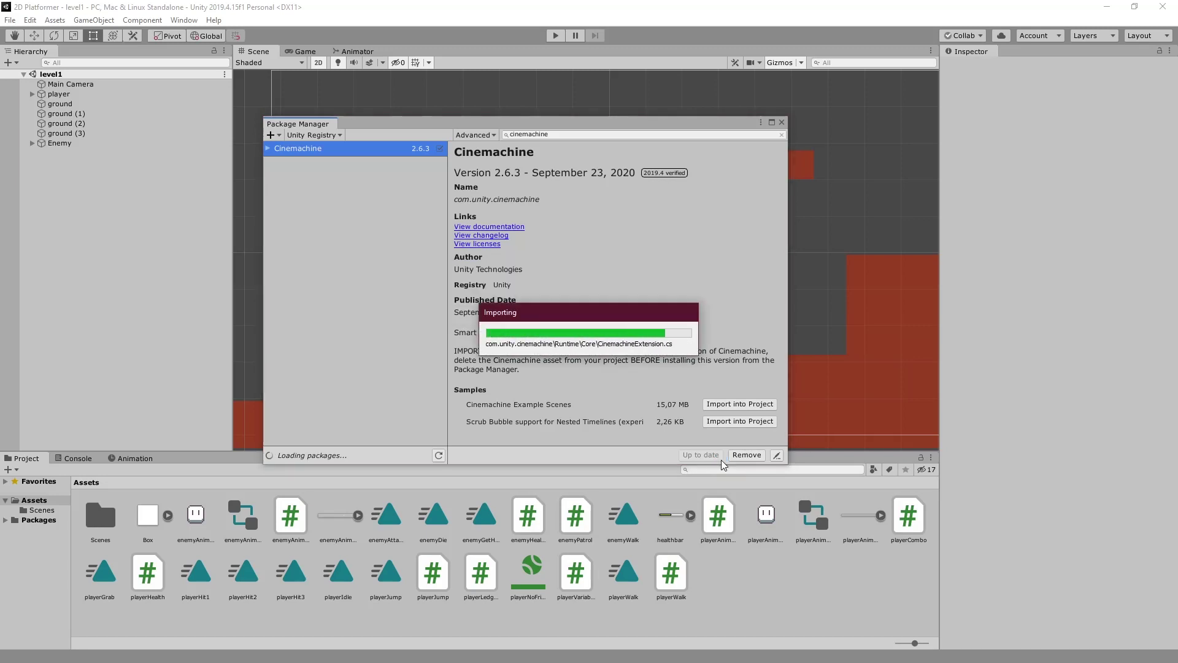
click(780, 122)
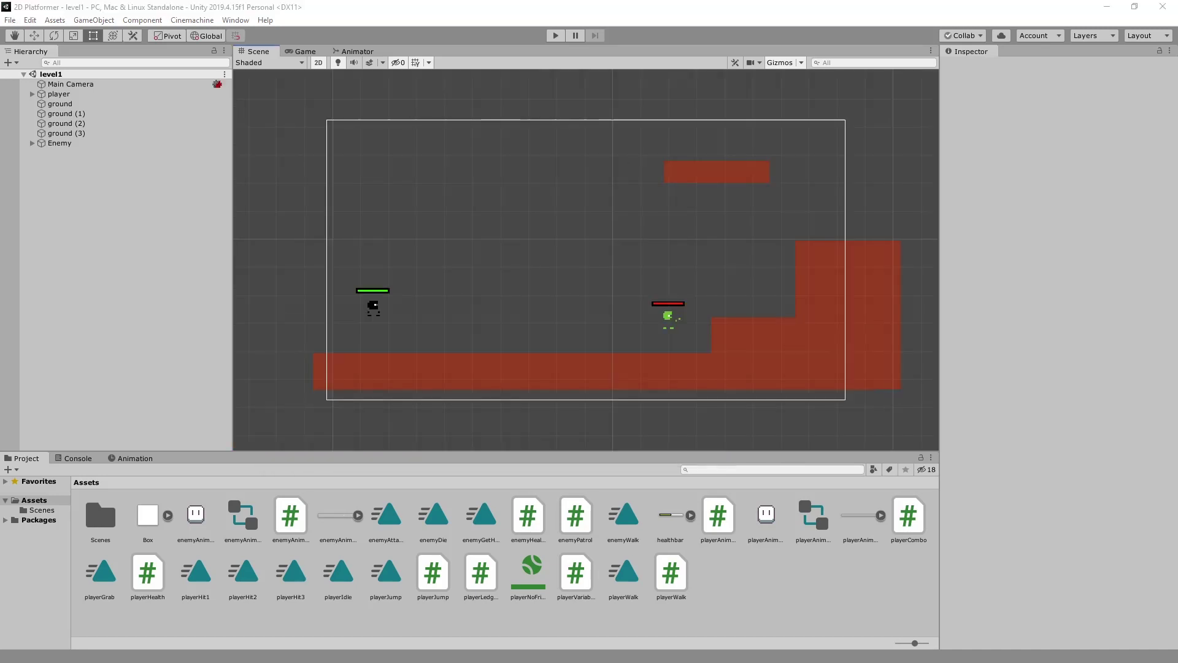
- Create 2D camera CM vcam1 with Main Camera as its child, following the player, then play
click(187, 21)
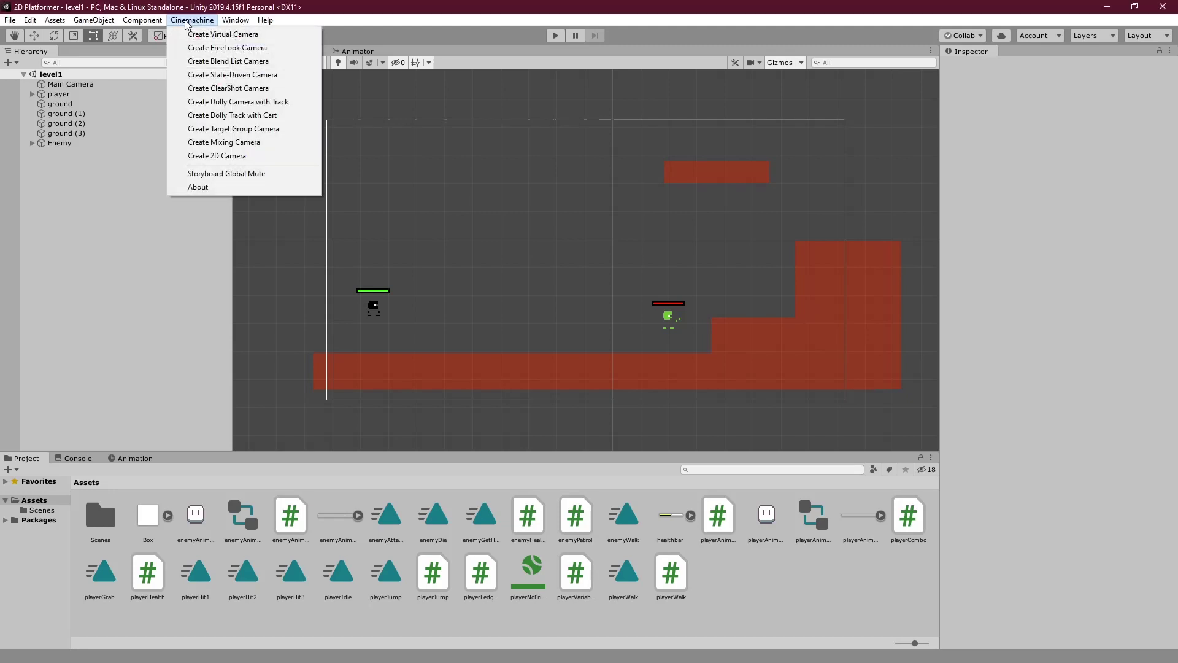
click(230, 157)
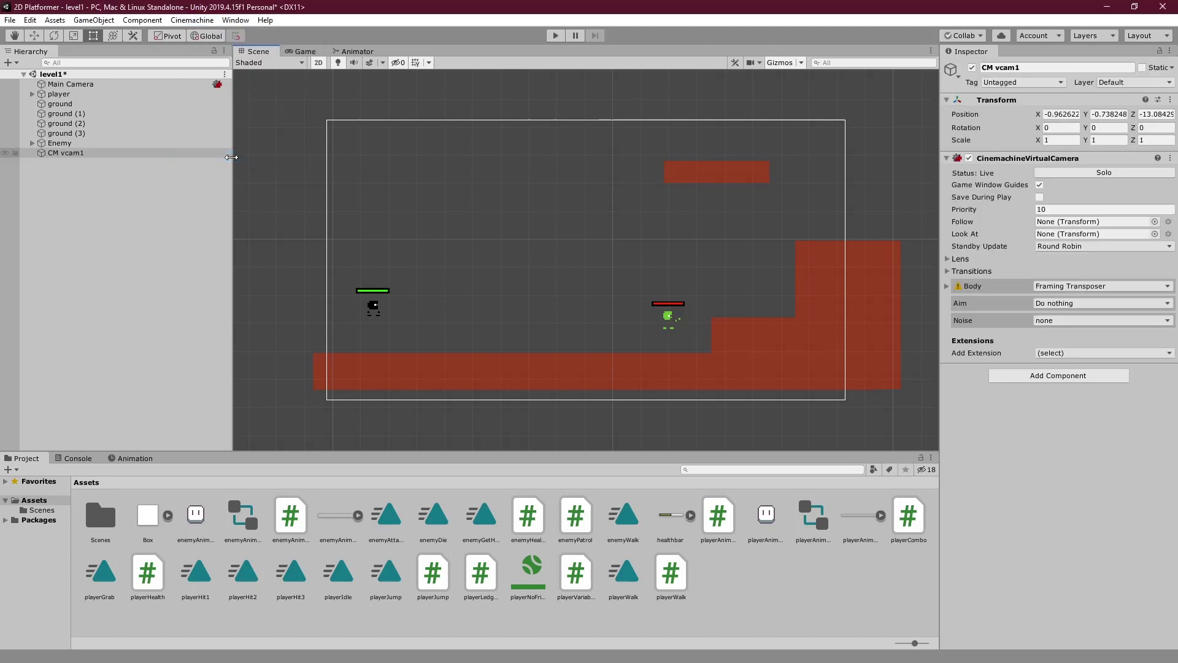
drag(87, 156, 75, 83)
click(75, 84)
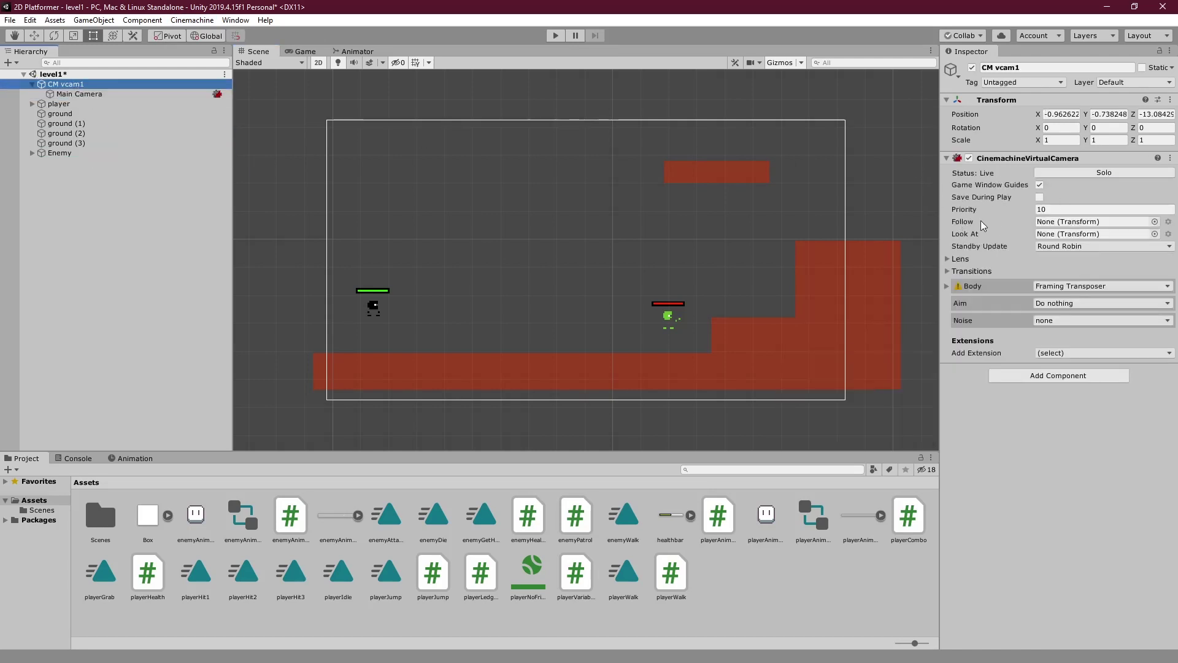
mouse_move(64, 104)
mouse_down()
mouse_move(1068, 226)
mouse_move(1041, 227)
mouse_up()
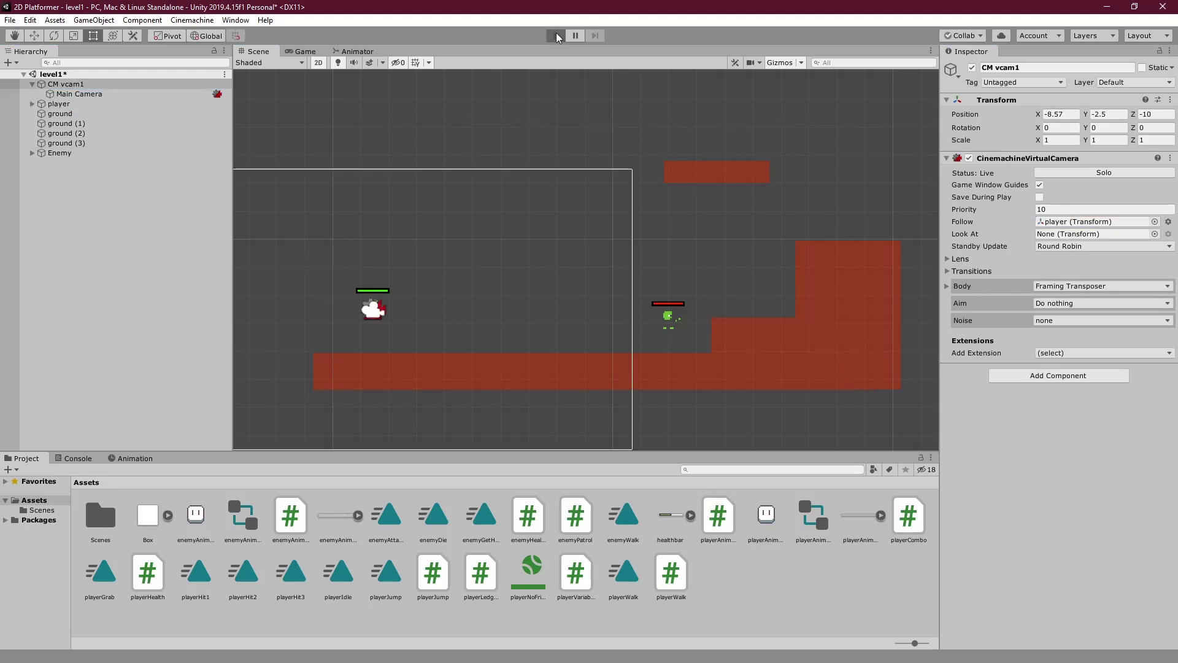
click(556, 34)
- Run right and jump onto the higher and floating platforms while the camera follows
key(Right)
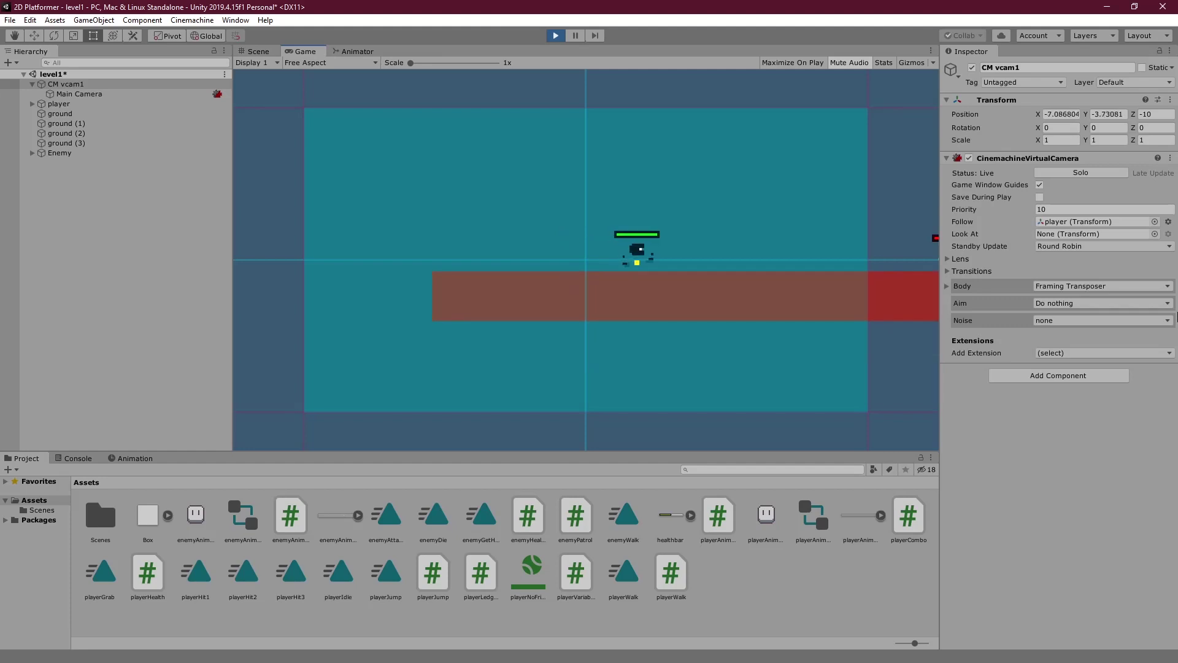
key(Right)
key(space)
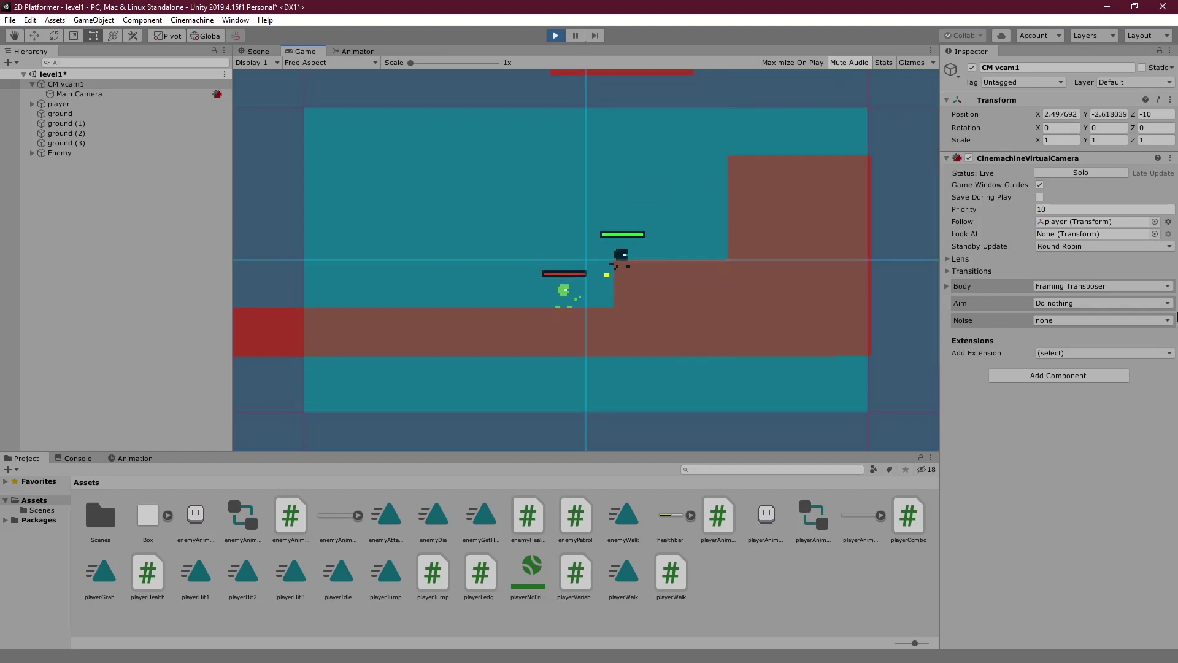
click(213, 220)
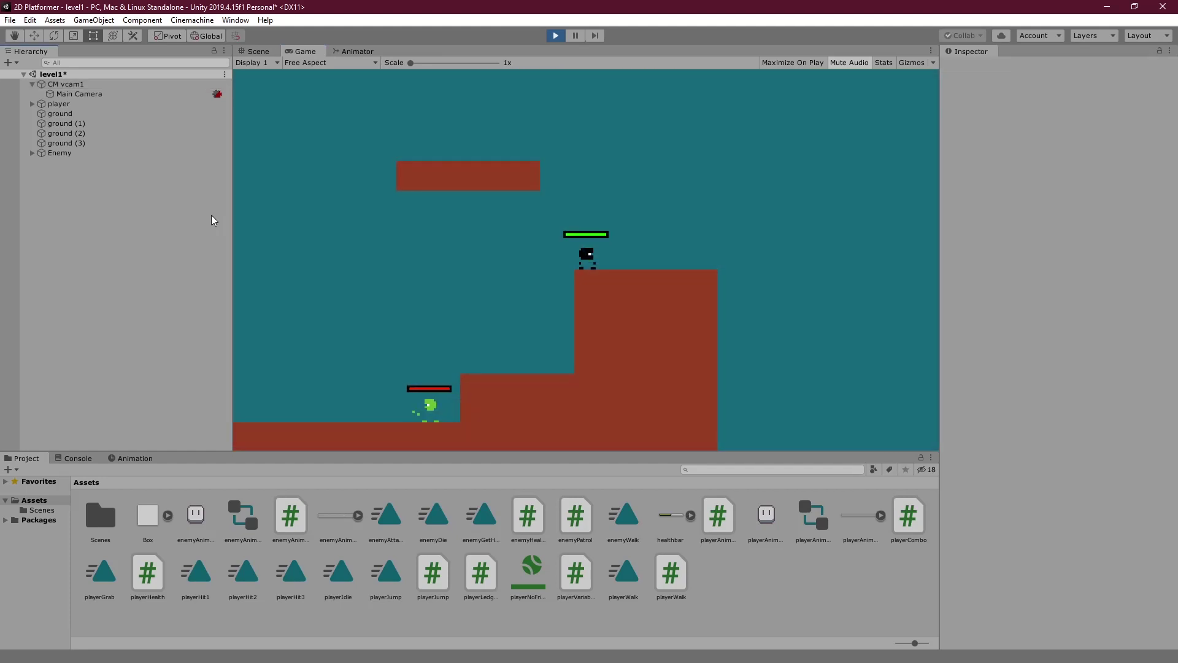
key(space)
key(Left)
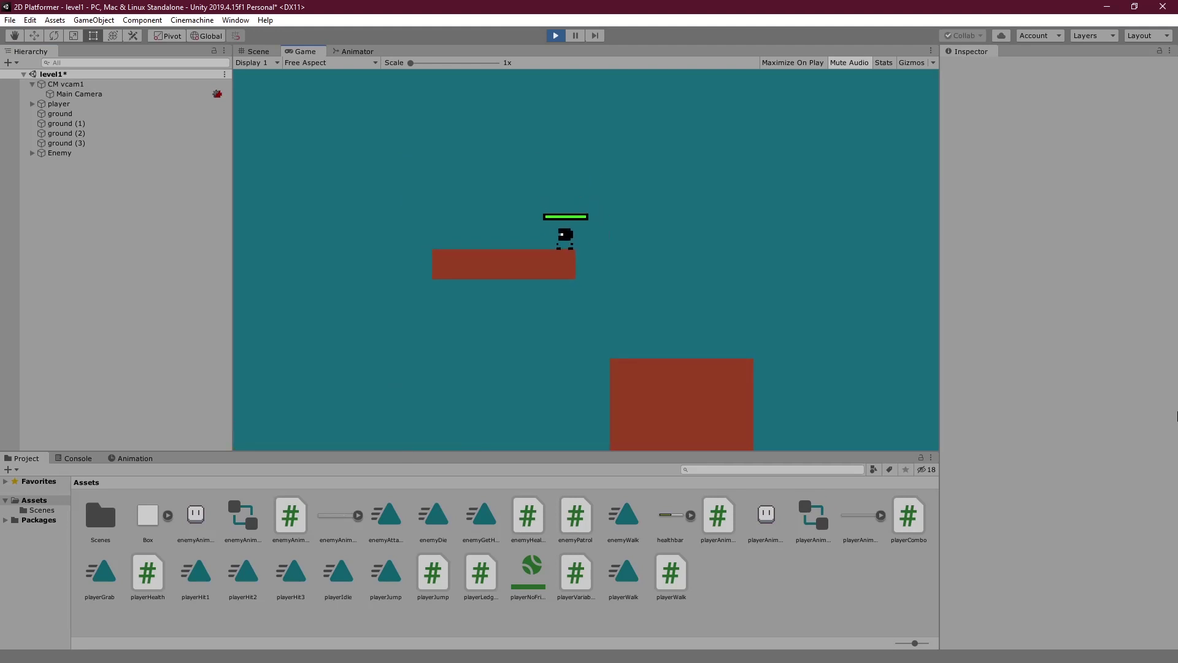
key(space)
- Drop to the tall block, return to the floating platform, attack the enemy, then stop
key(Right)
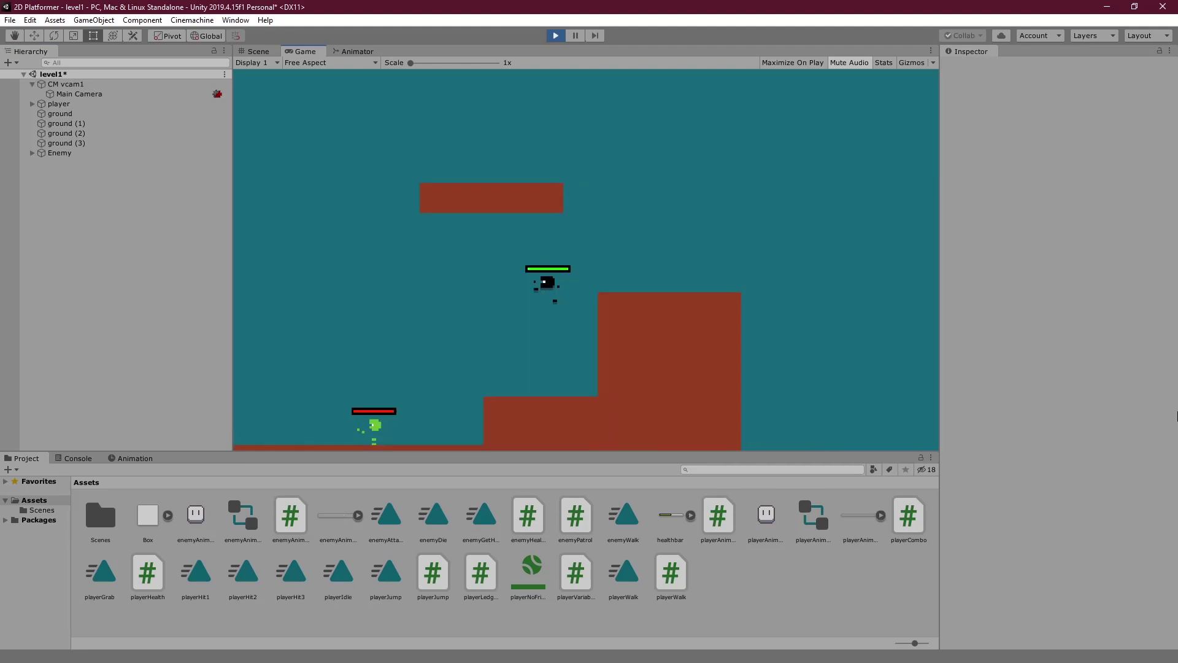
key(space)
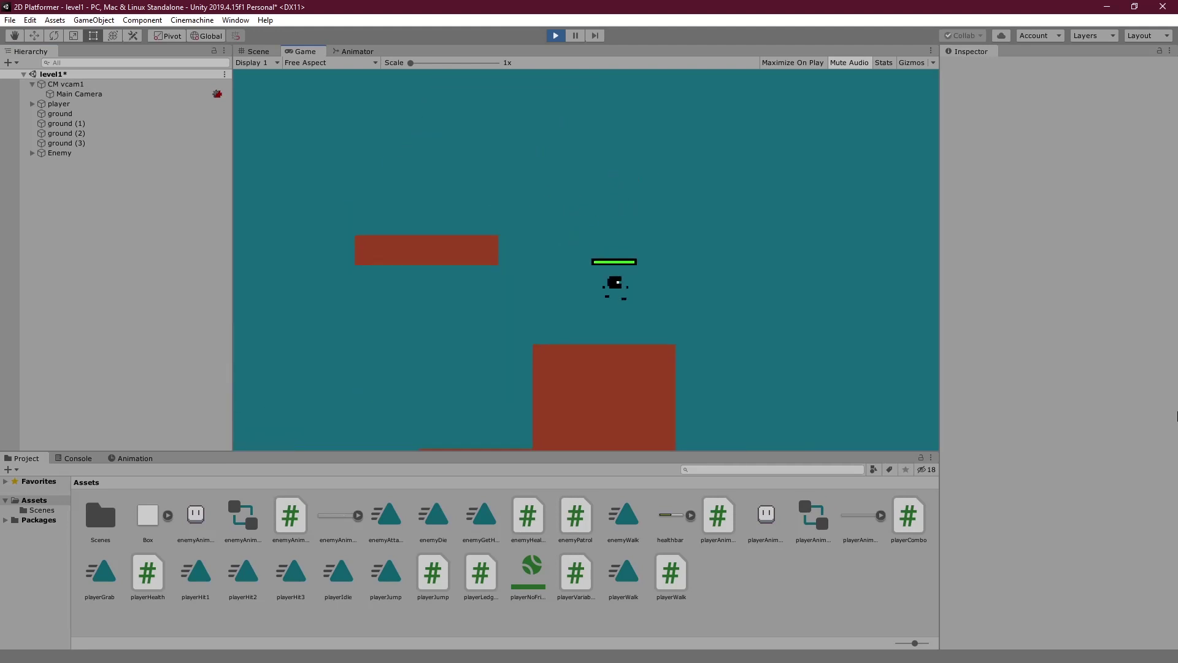
key(Left)
key(Left)
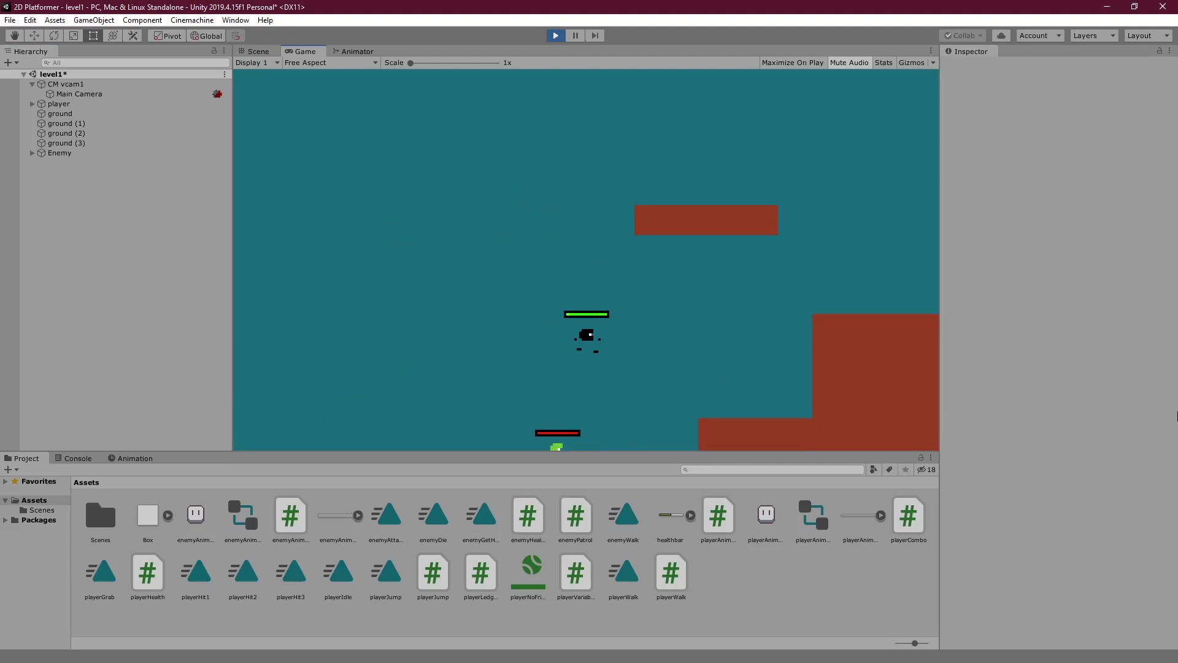
key(Right)
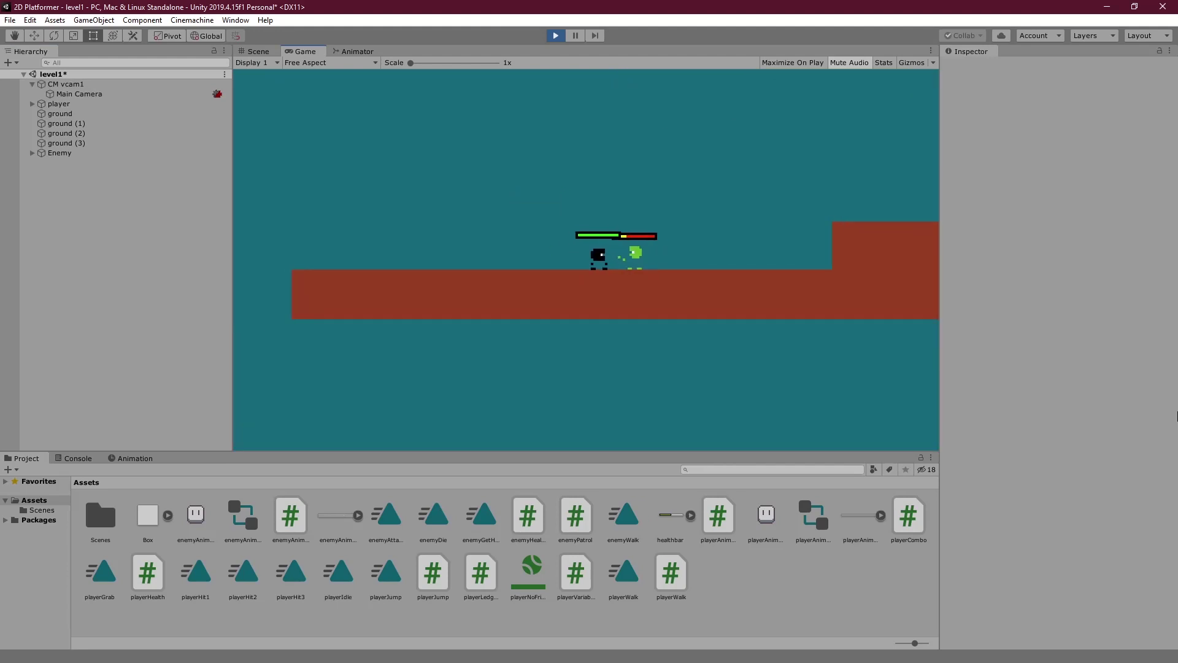
key(space)
key(ctrl+p)
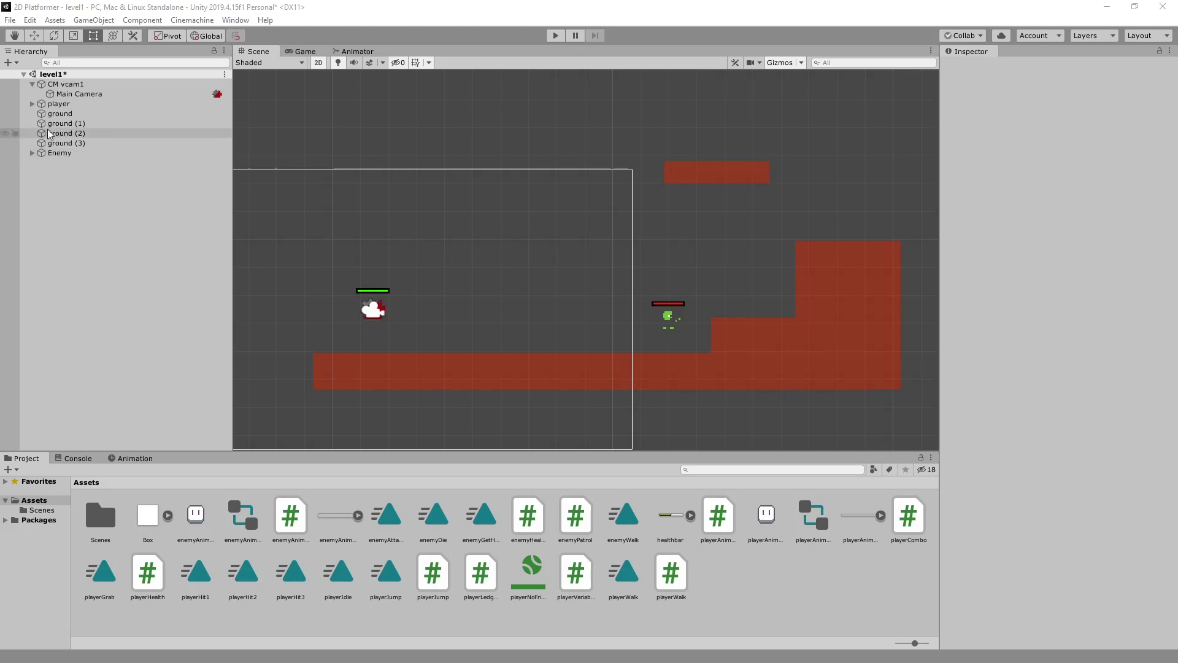
- Select CM vcam1 and show its Body framing settings in the Game view
click(94, 86)
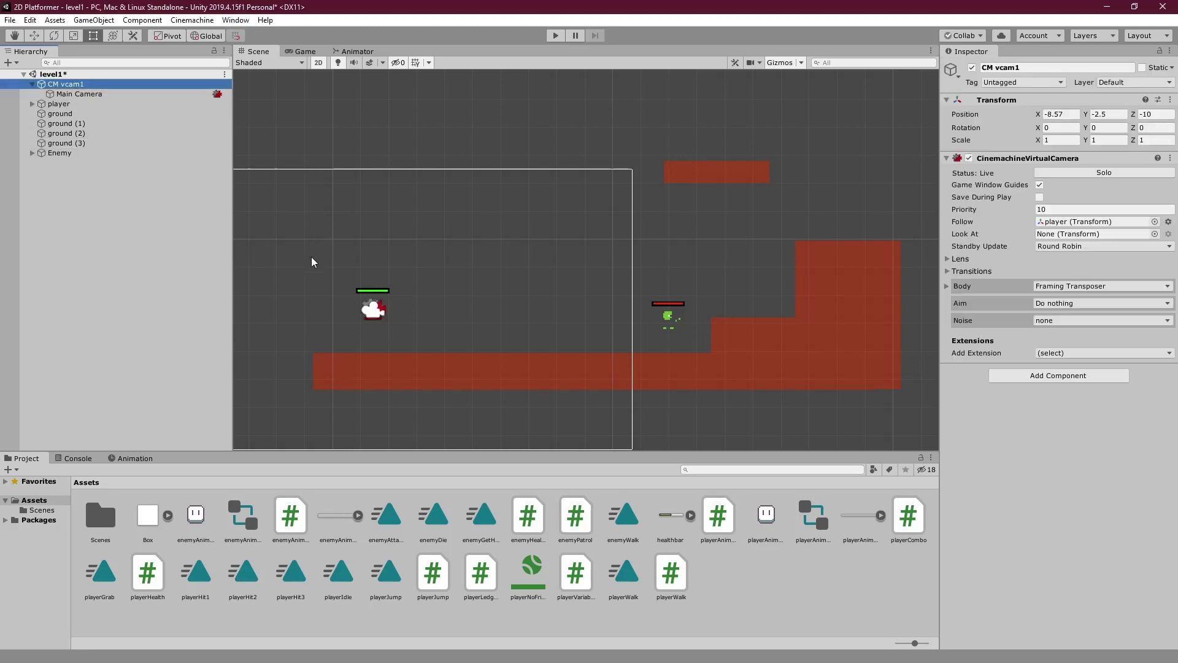
key(f)
click(972, 286)
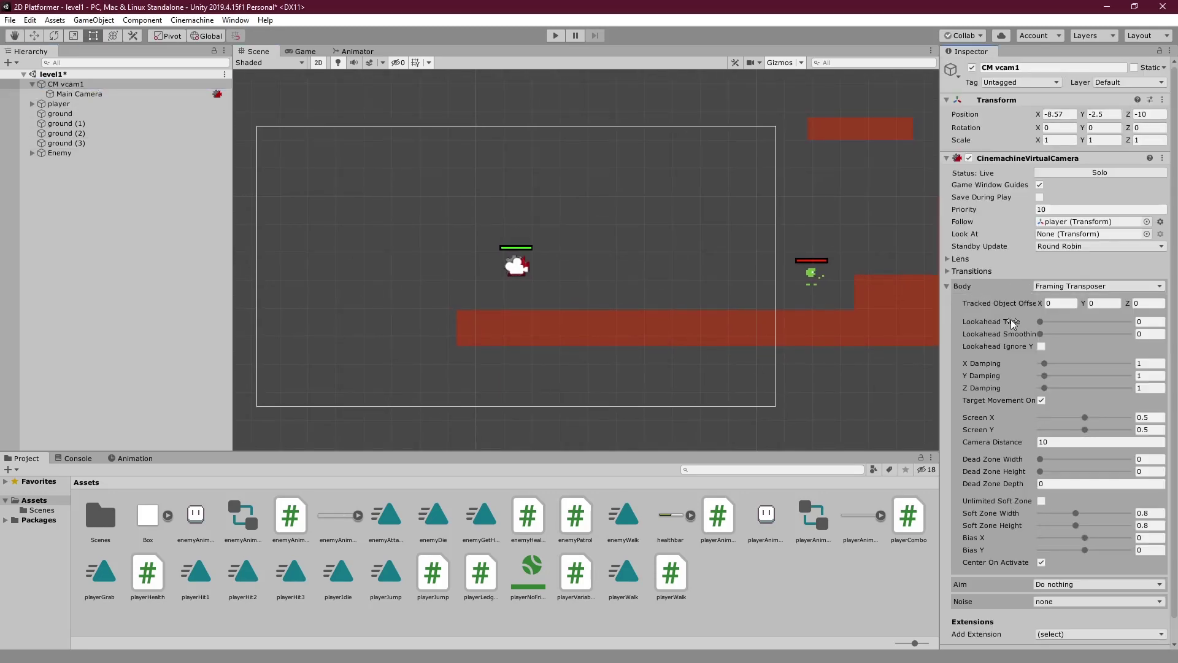
scroll(1011, 319, down, 1)
click(303, 52)
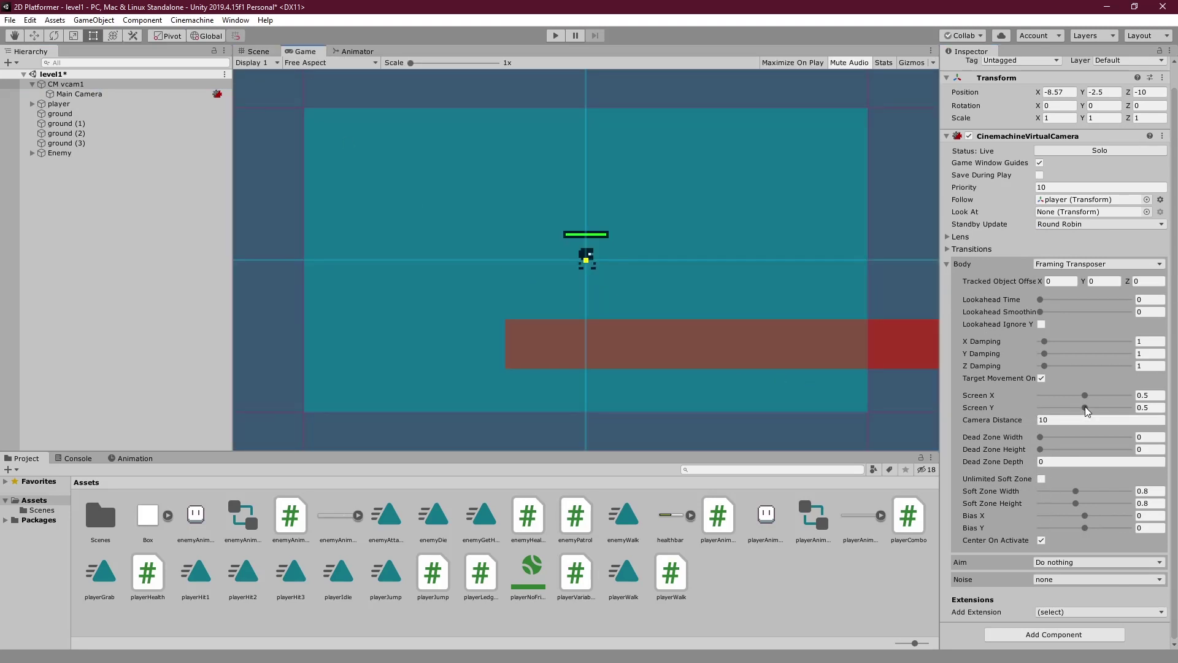
- Set Screen Y 0.67, dead zone 0.16 × 0.14, and soft zone width 0.81
drag(1085, 408, 1093, 408)
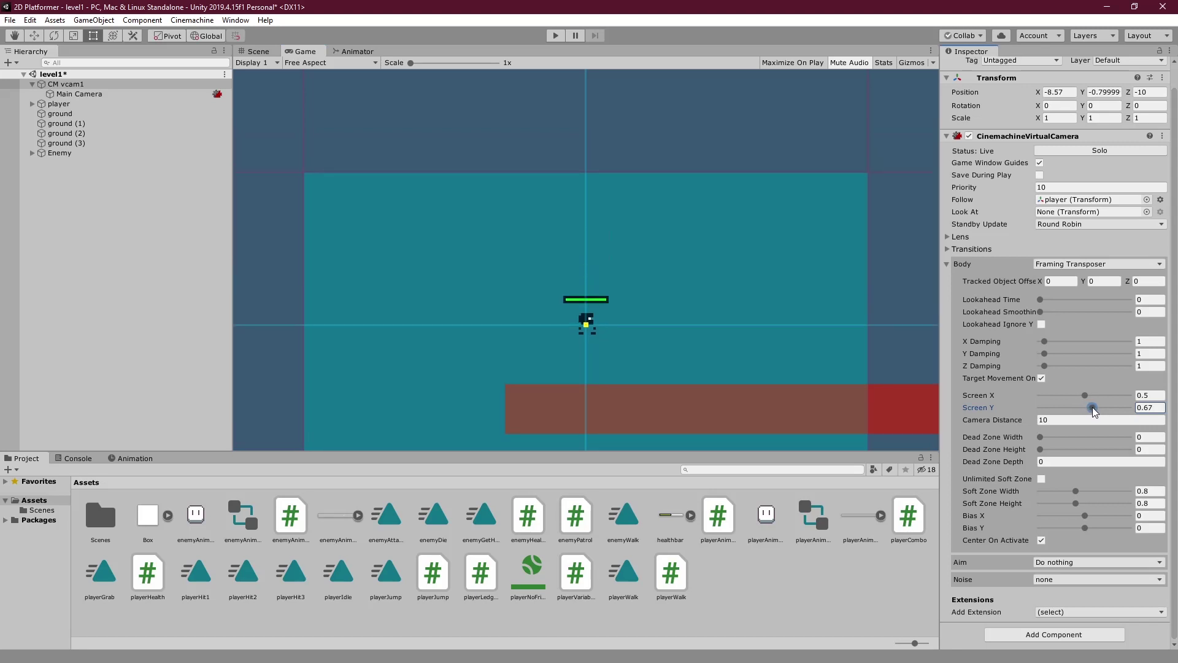
click(1049, 437)
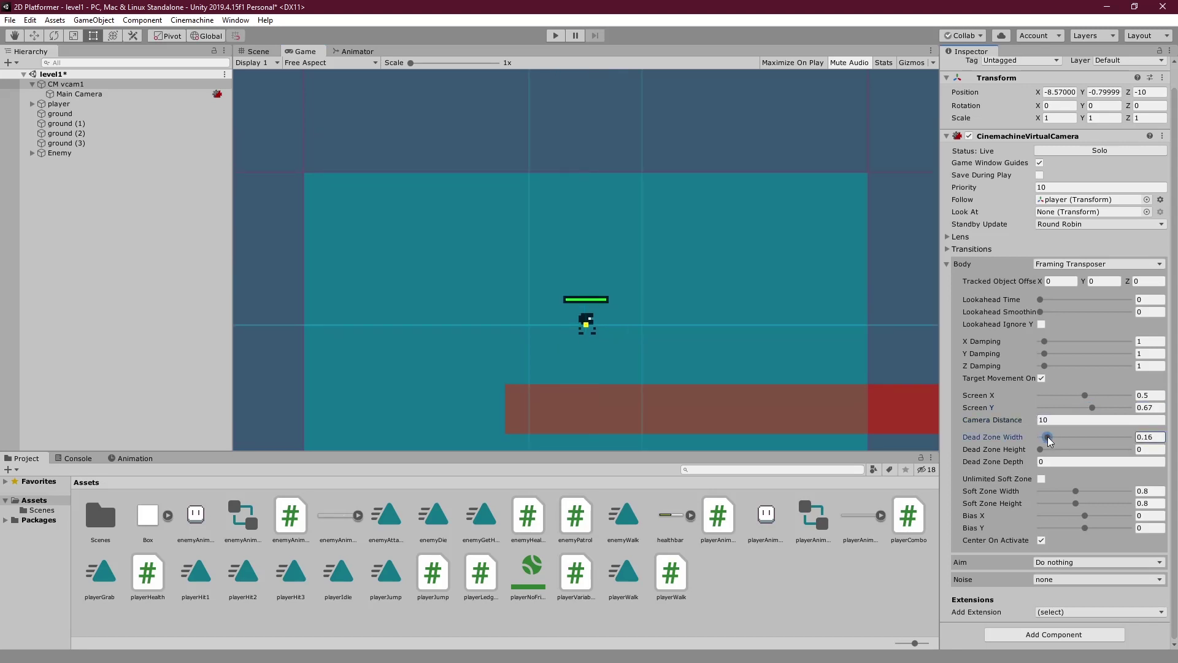
drag(1039, 448, 1044, 449)
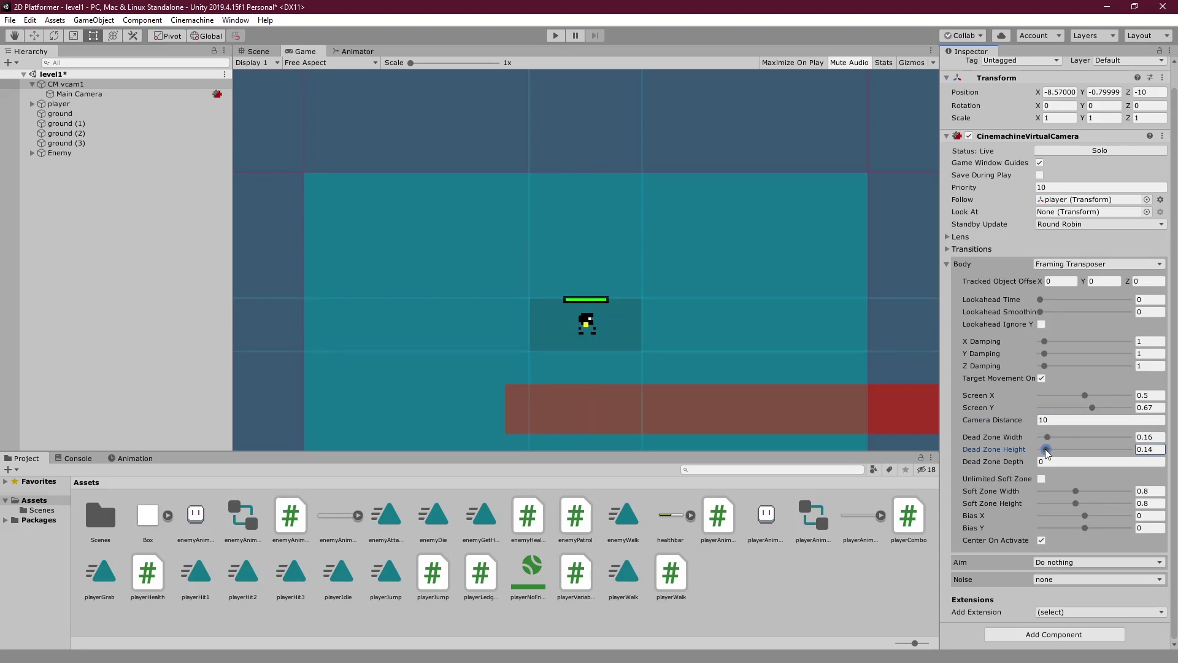
drag(1075, 491, 1080, 504)
- Start the game and jump the player onto the raised step and floating platform
key(ctrl+p)
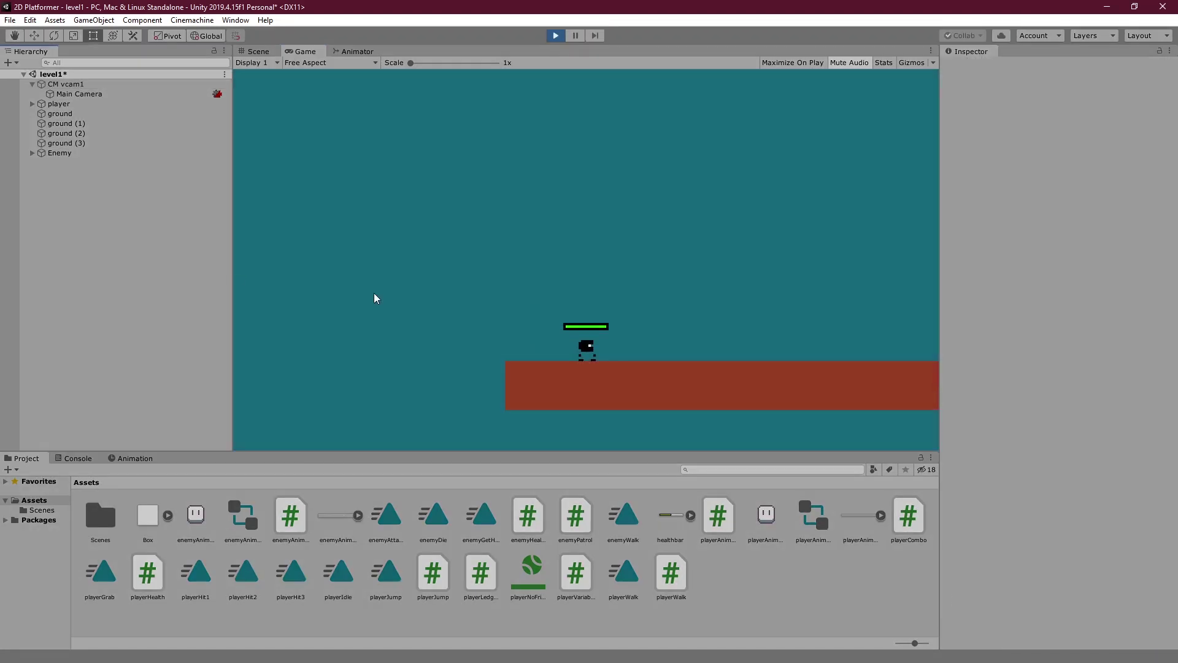
key(Right)
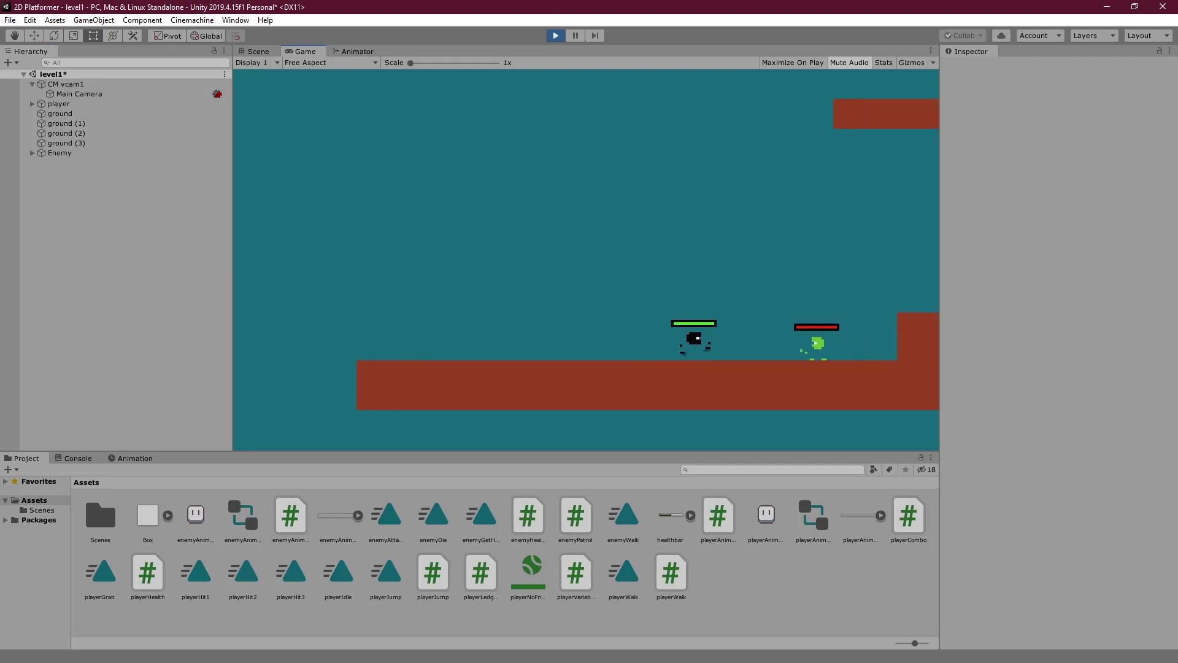
key(space)
key(space)
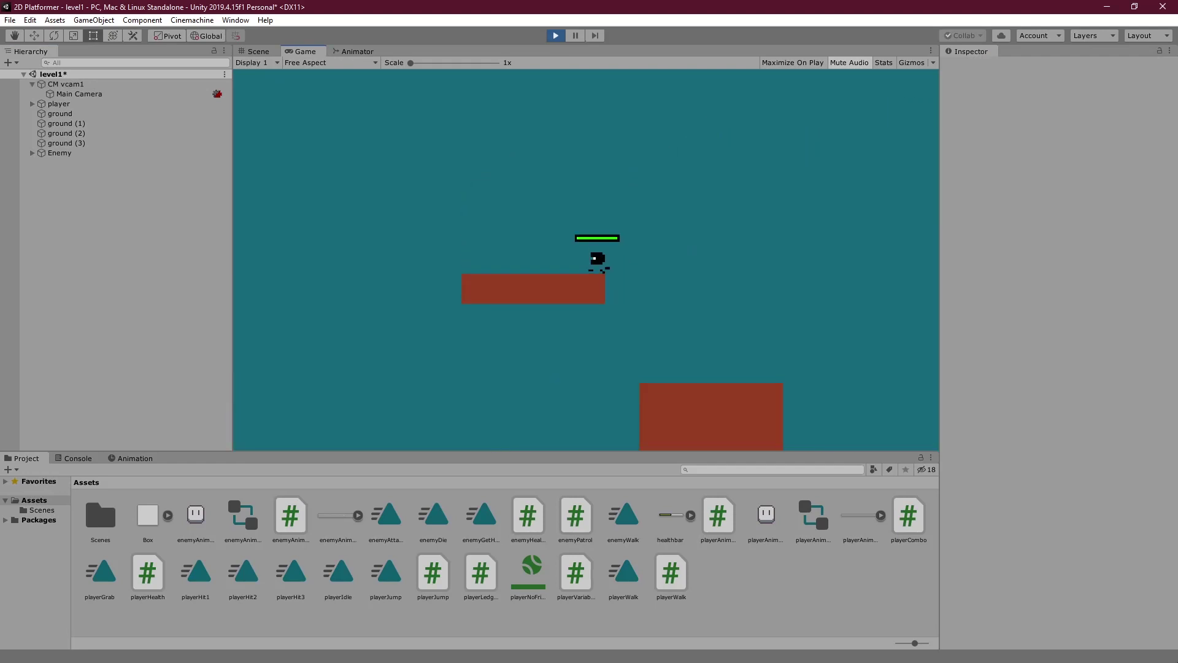
key(Left)
key(Right)
key(space)
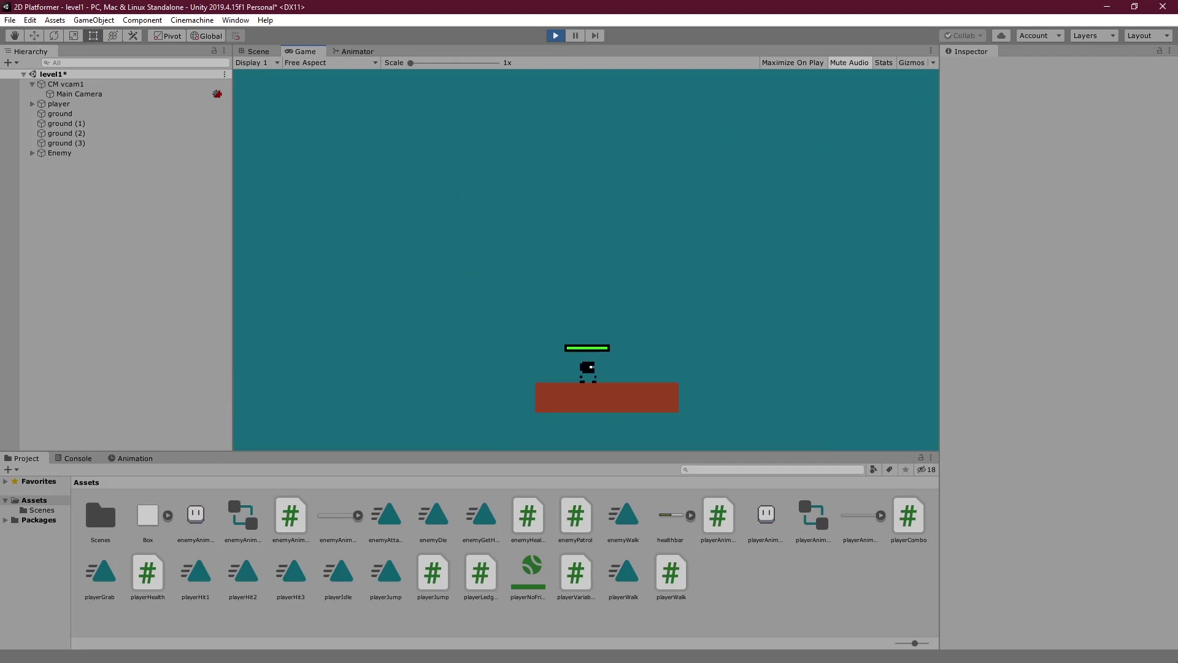
key(Left)
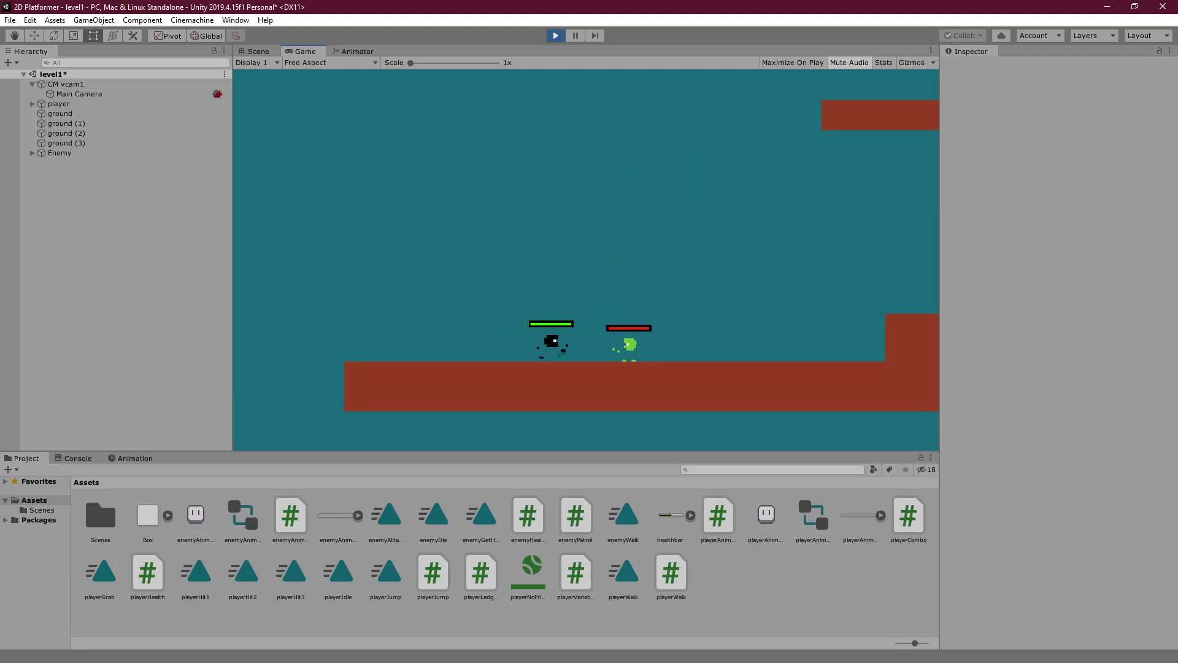
- Run past the enemy, climb the higher block, land on the floating platform, then stop
key(Right)
key(space)
key(Right)
key(space)
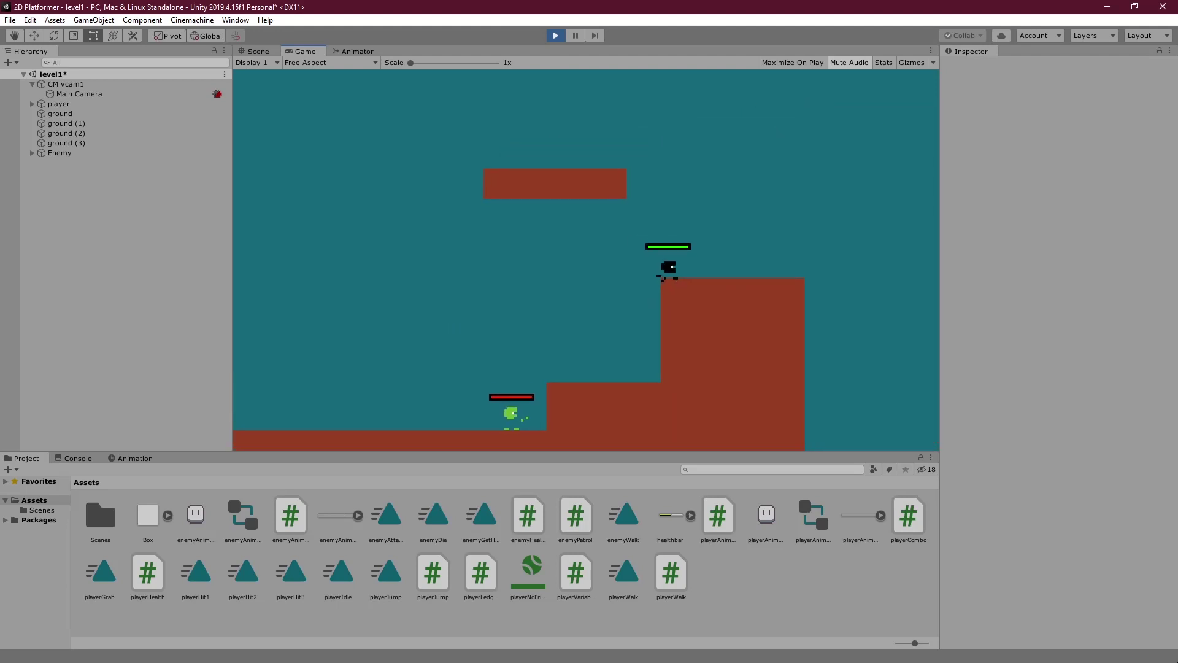
key(Left)
key(Right)
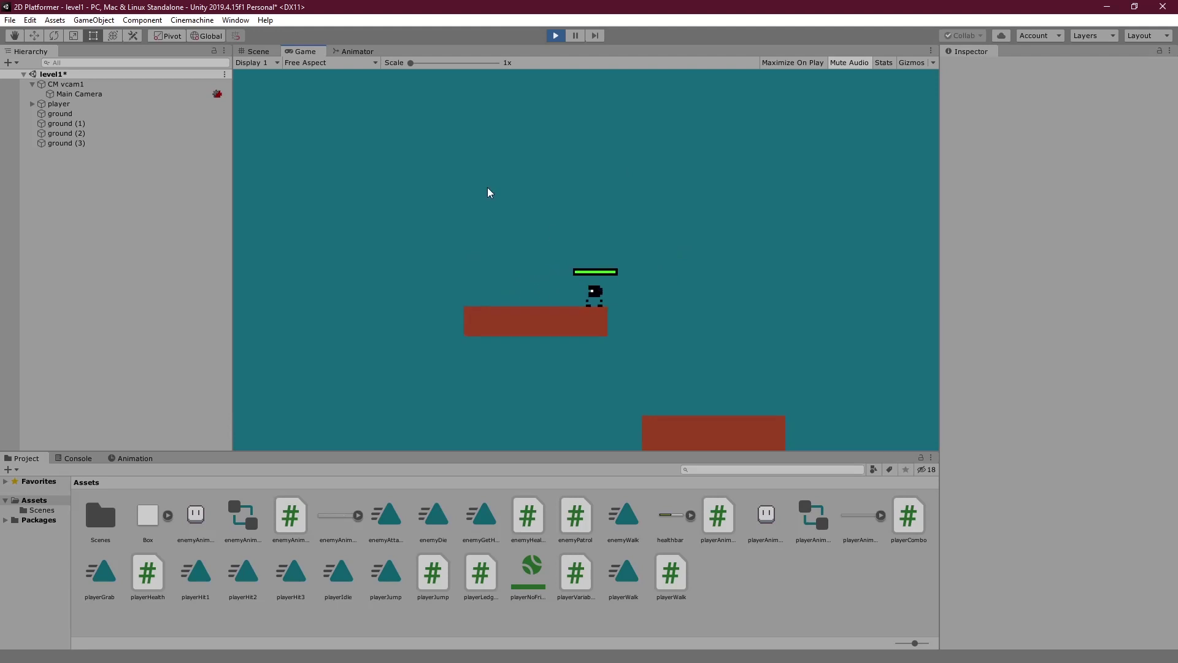
click(556, 37)
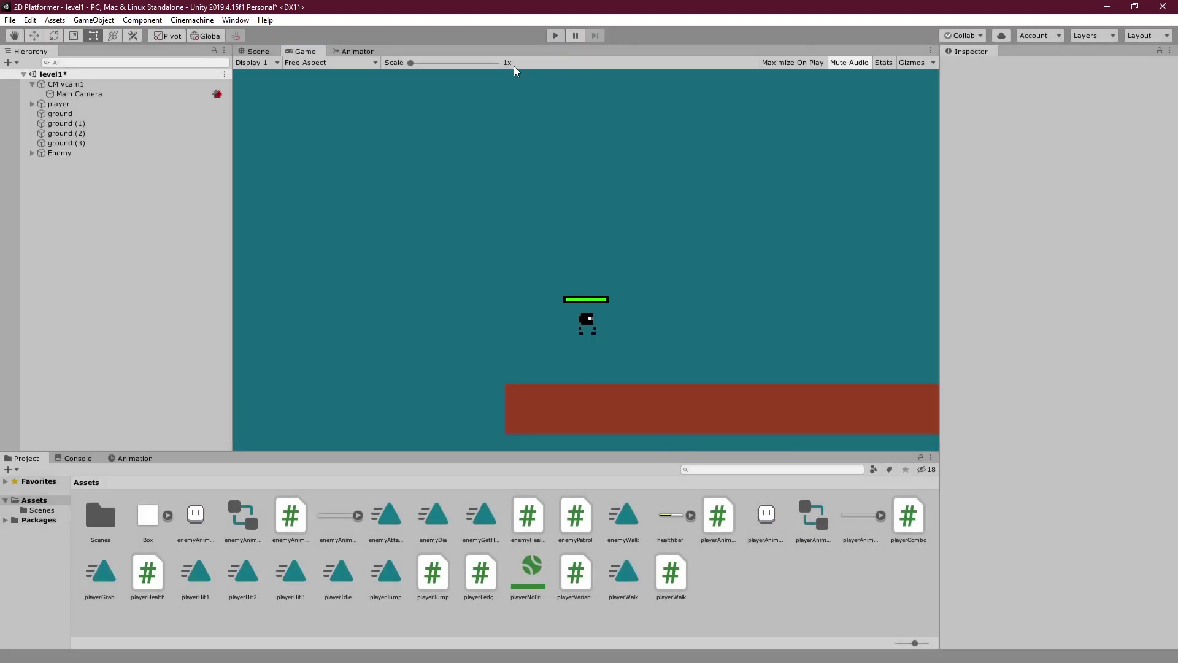
- Duplicate ground (1) as ground (4), placed to the right and stretched wider and taller
click(255, 53)
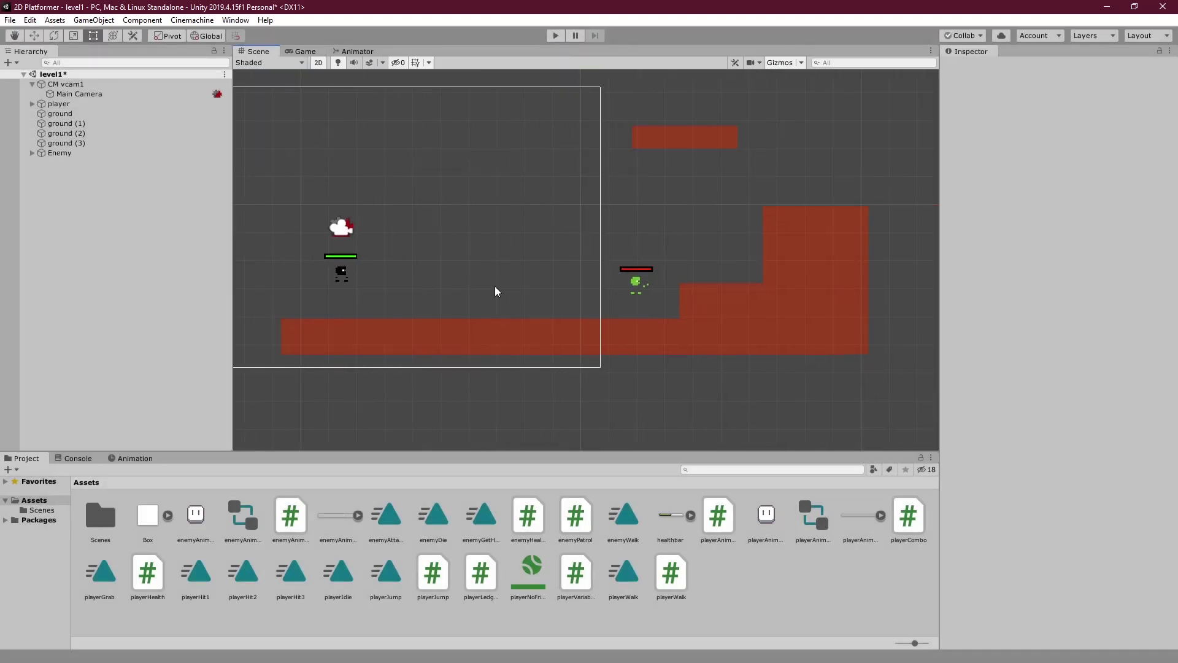
key(Right)
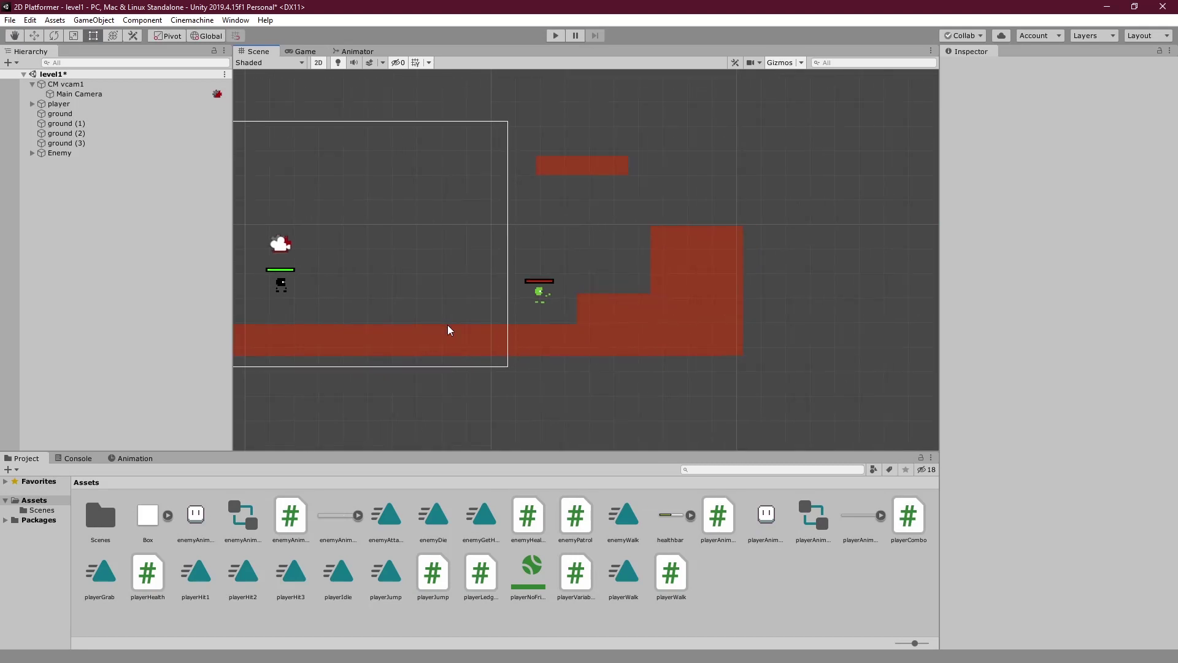
click(494, 341)
key(ctrl+d)
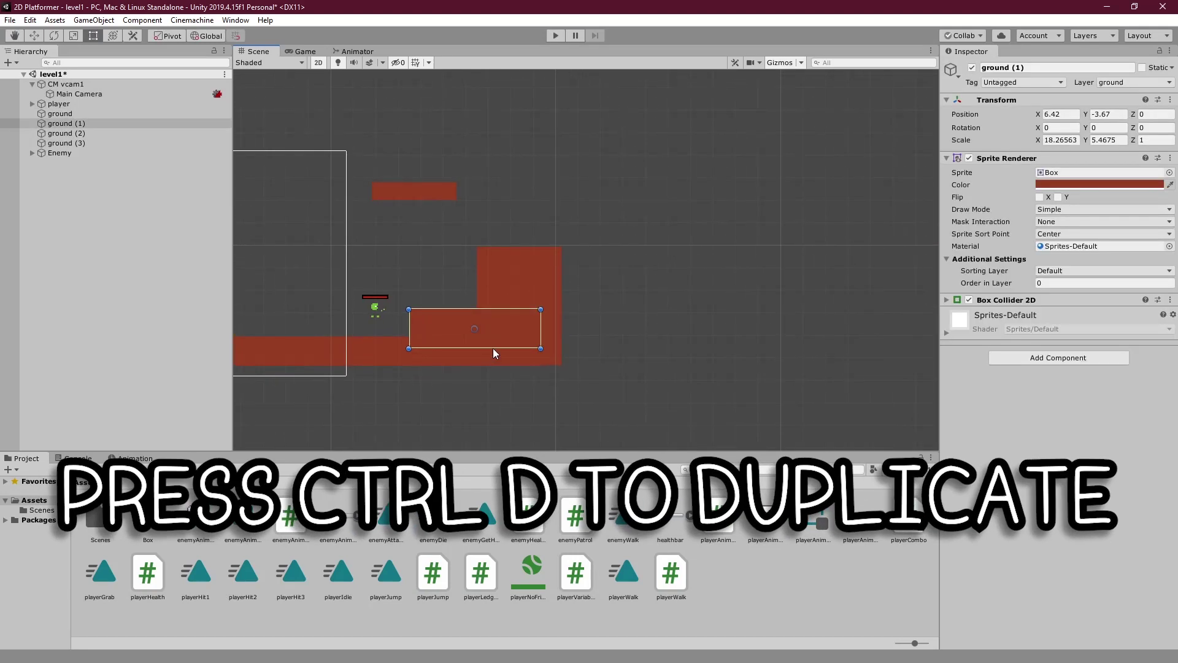
mouse_move(495, 344)
mouse_down()
mouse_move(613, 321)
mouse_move(902, 364)
mouse_up()
middle_drag(697, 377, 516, 358)
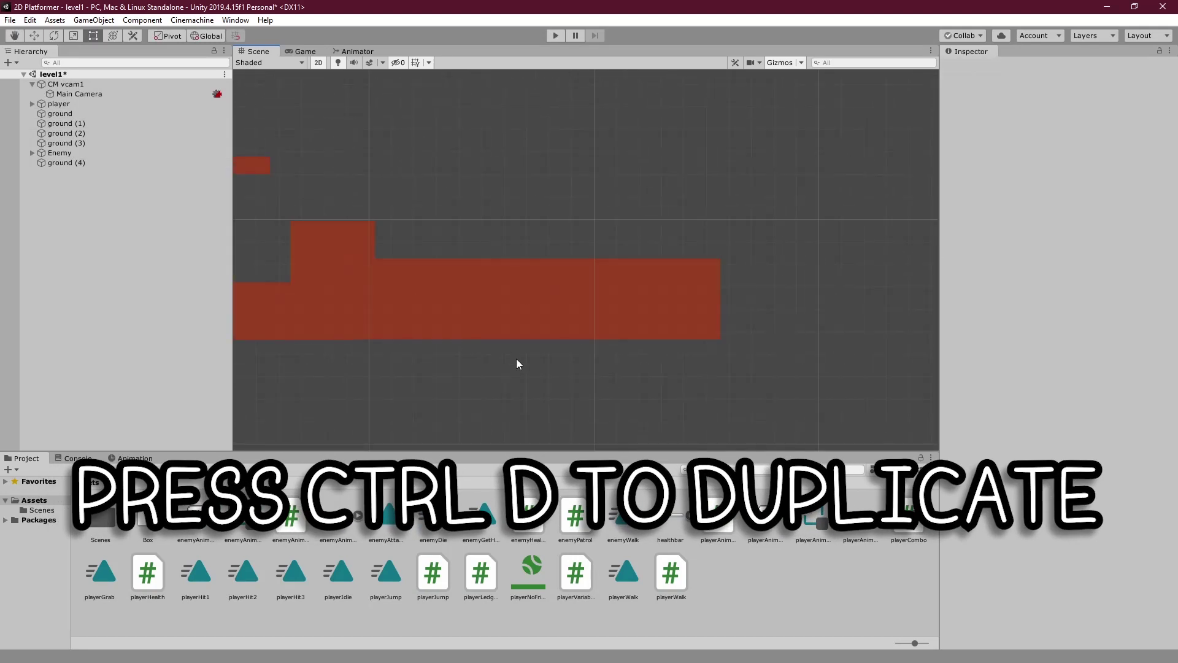
- Add ground (5) through (7) as rising steps to the right
click(441, 386)
click(455, 337)
key(ctrl+d)
drag(454, 337, 747, 243)
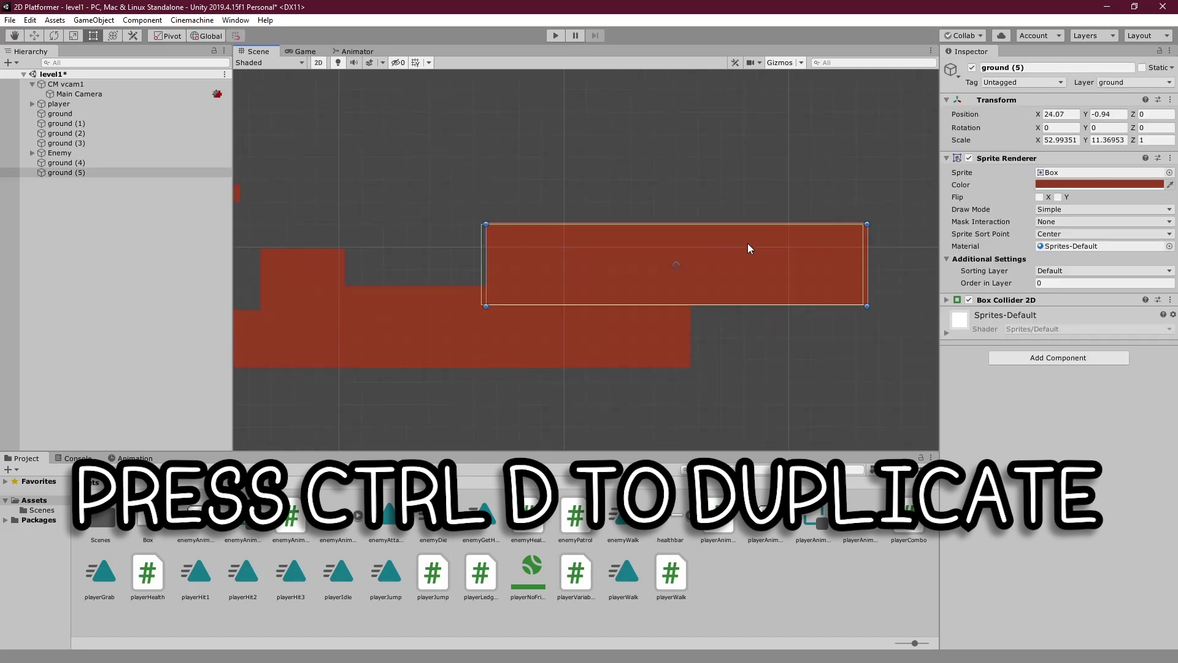
mouse_move(863, 261)
mouse_down()
mouse_move(569, 259)
mouse_move(576, 318)
mouse_move(589, 263)
mouse_move(655, 246)
mouse_up()
key(ctrl+d)
key(ctrl+d)
drag(655, 300, 656, 396)
middle_drag(647, 344, 487, 343)
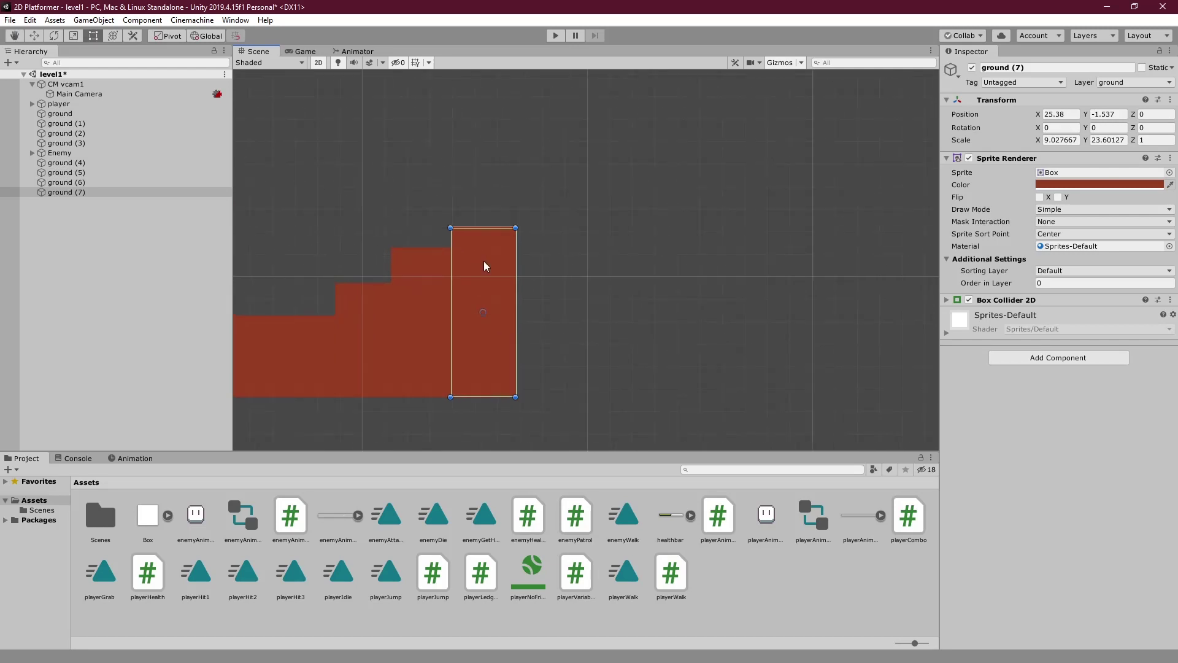
- Make ground (8) a short block floating above and right of the steps
key(ctrl+d)
drag(487, 263, 544, 136)
drag(561, 268, 555, 257)
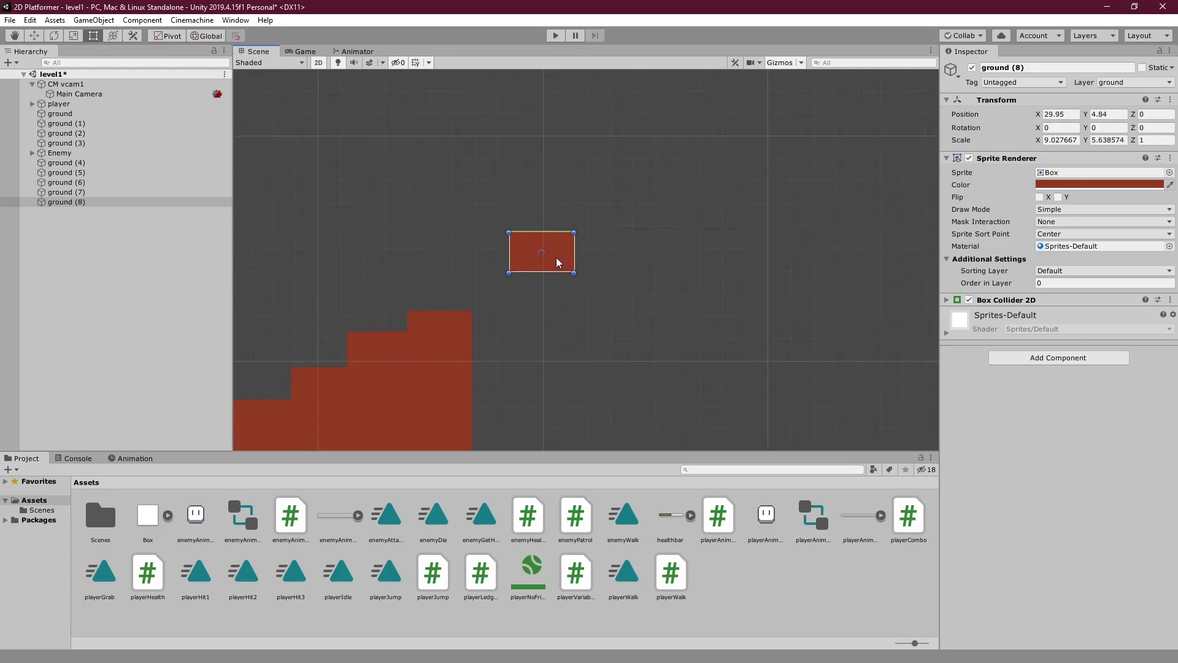
middle_drag(556, 257, 521, 148)
- Make ground (9) a wide, tall floor section at floor level
key(ctrl+d)
mouse_move(521, 147)
mouse_down()
mouse_move(473, 335)
mouse_move(902, 335)
mouse_up()
drag(655, 352, 655, 370)
middle_drag(768, 350, 583, 342)
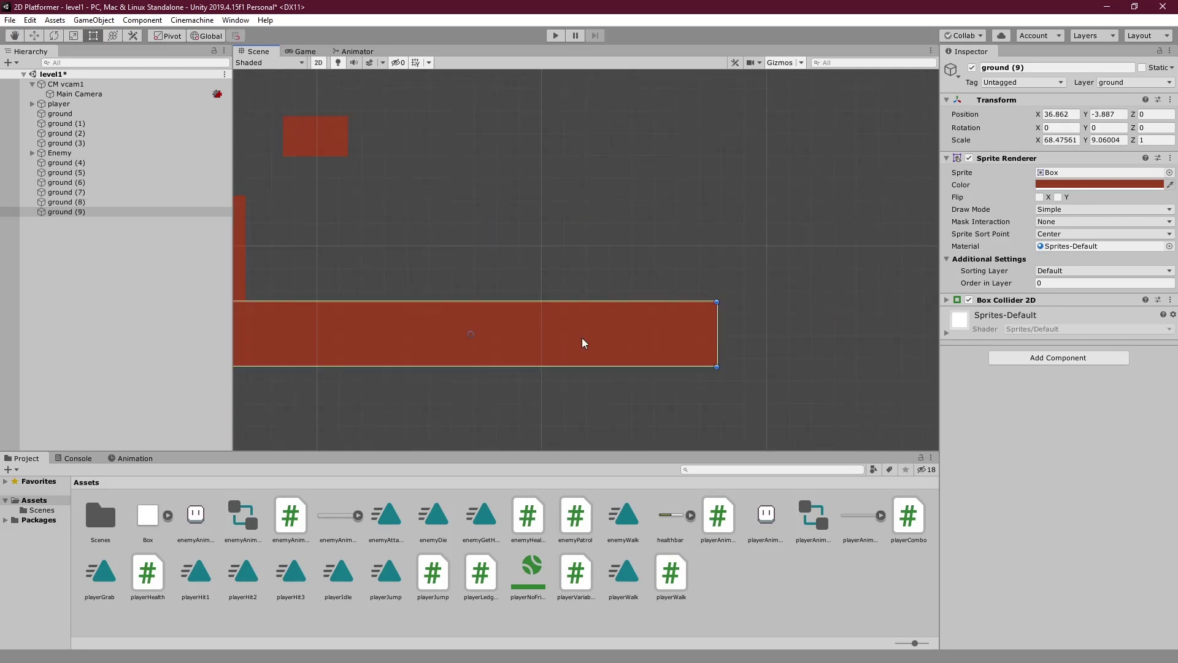
key(ctrl+d)
drag(583, 342, 819, 271)
- Shape ground (10) into a thin tall wall at the floor's right end
scroll(819, 276, down, 2)
drag(818, 317, 599, 263)
drag(528, 335, 632, 298)
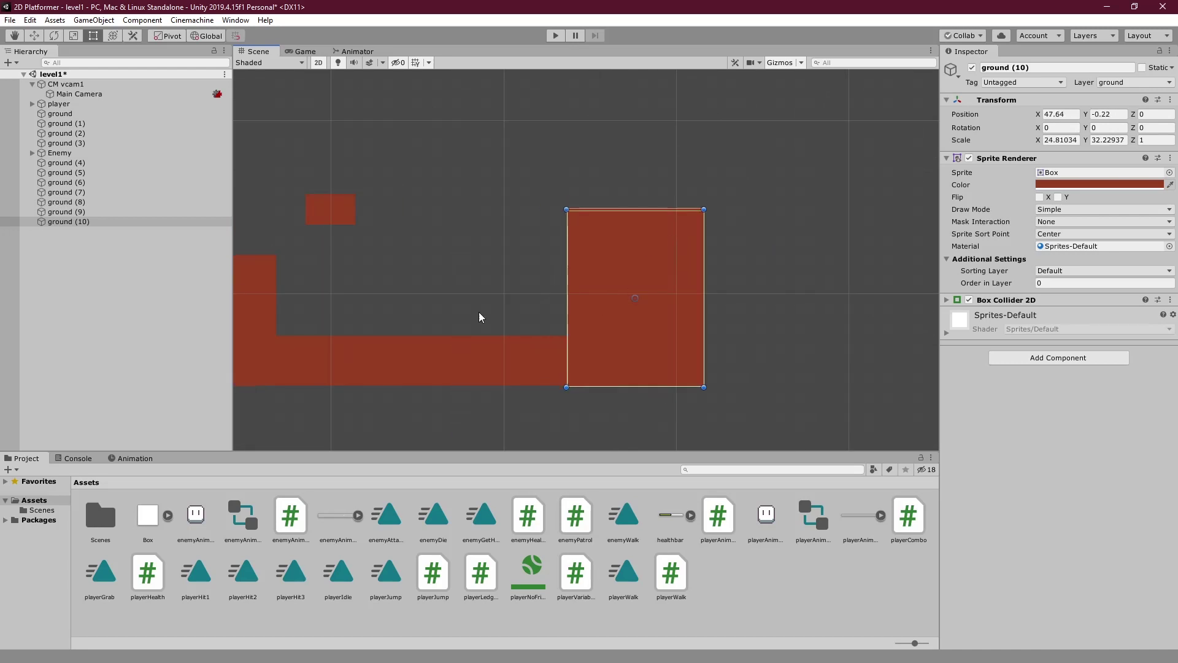
middle_drag(479, 312, 666, 270)
click(575, 371)
middle_drag(539, 363, 549, 363)
click(875, 263)
drag(902, 263, 826, 263)
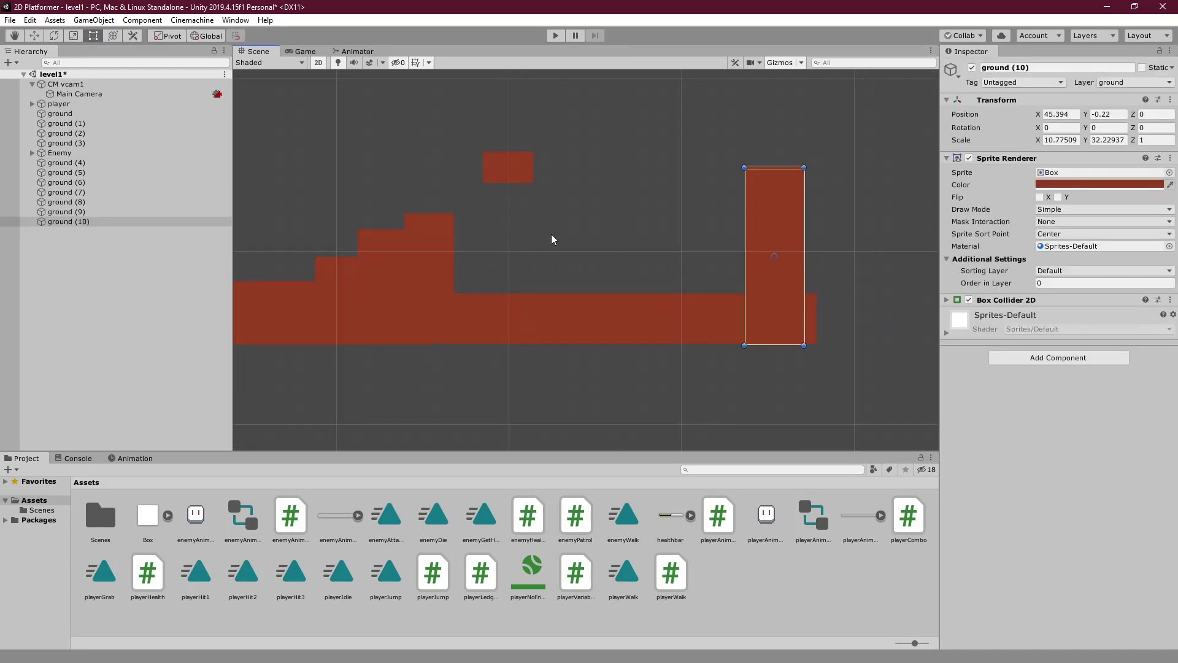
- Lower the floating ground (8) block slightly and start the game
key(w)
click(535, 162)
drag(535, 162, 535, 169)
key(ctrl+p)
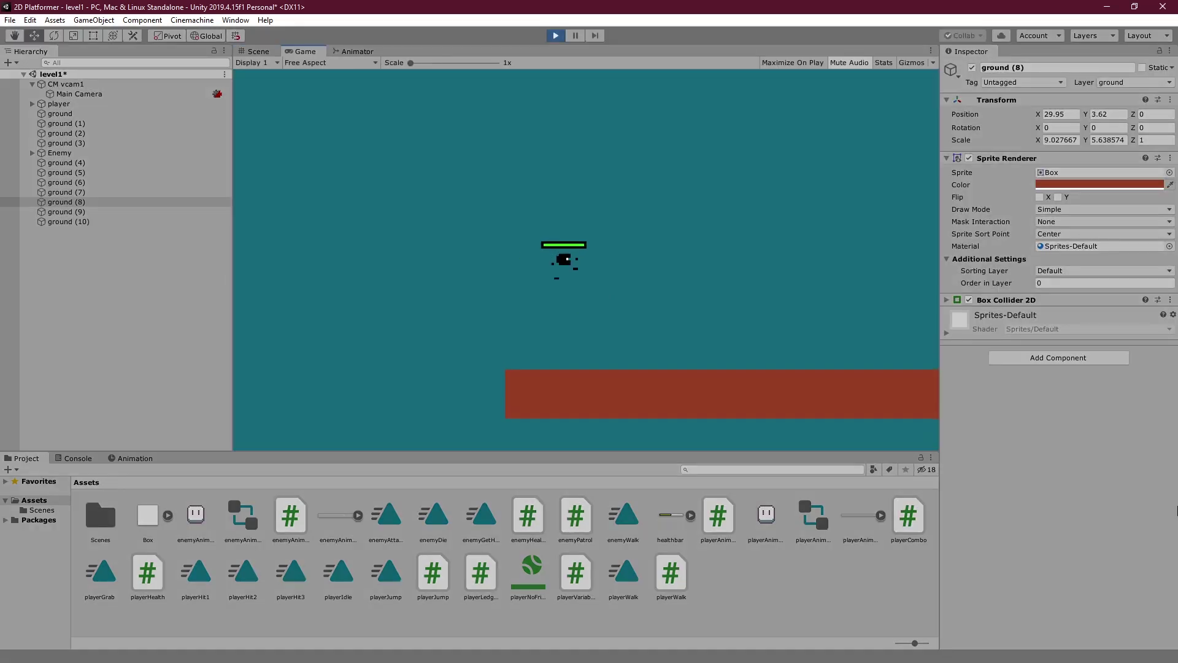
- Run and jump up the new staircase and floating block to the tall wall
key(Right)
key(space)
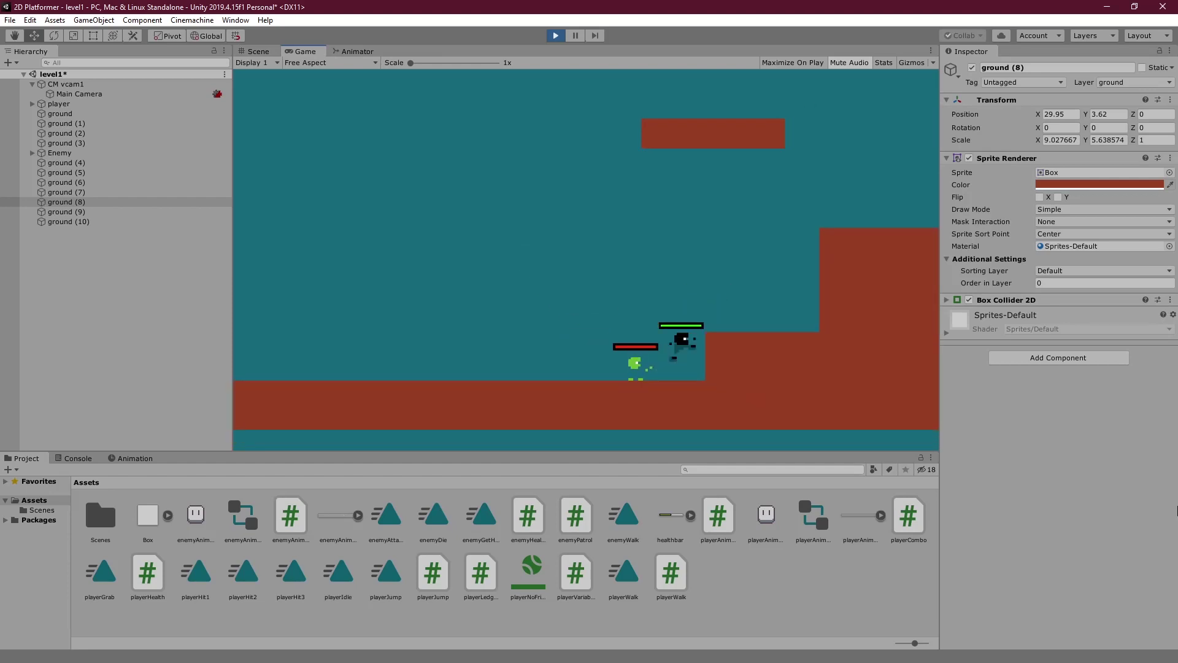
key(Right)
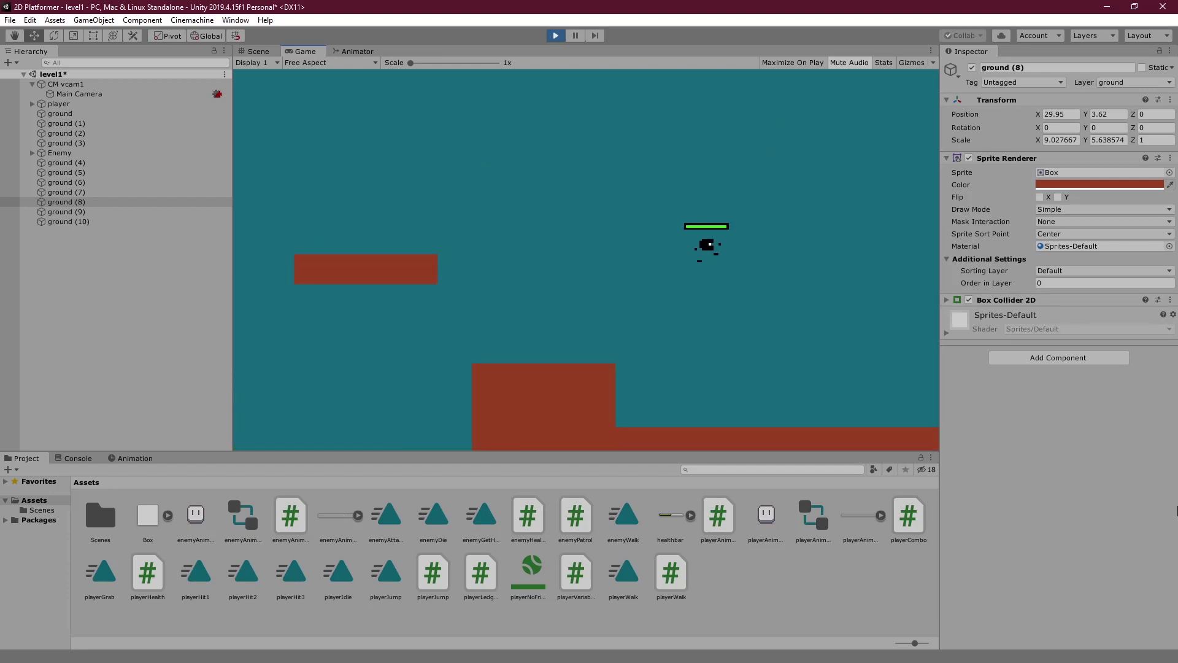
key(space)
key(space)
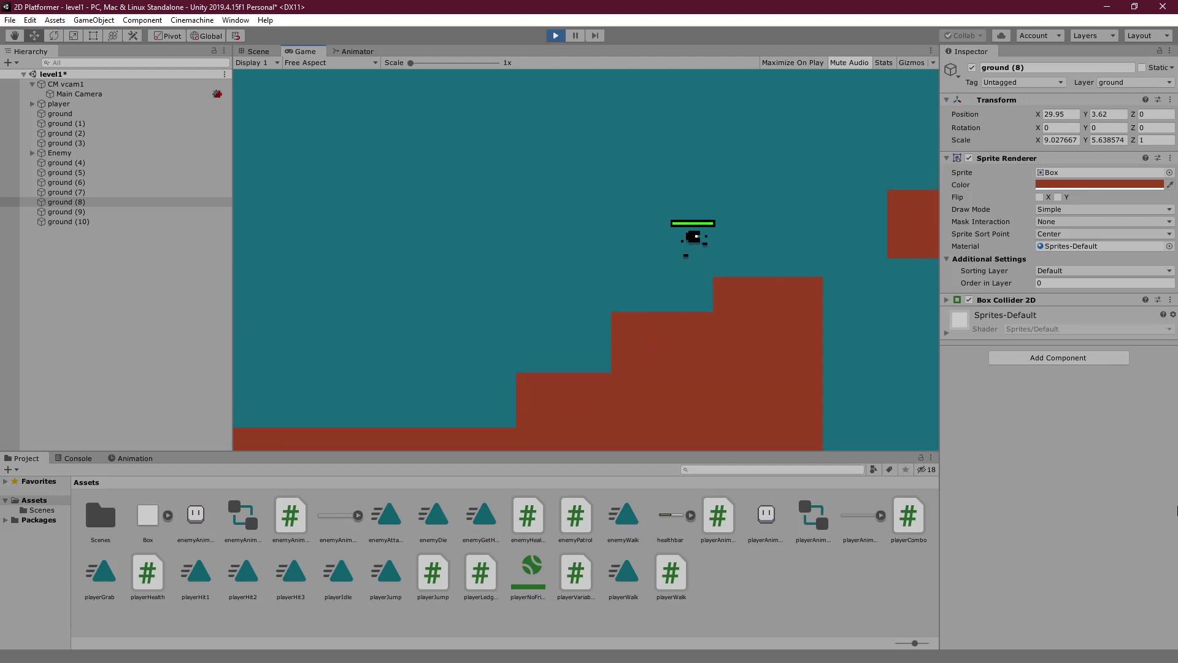
key(space)
key(Right)
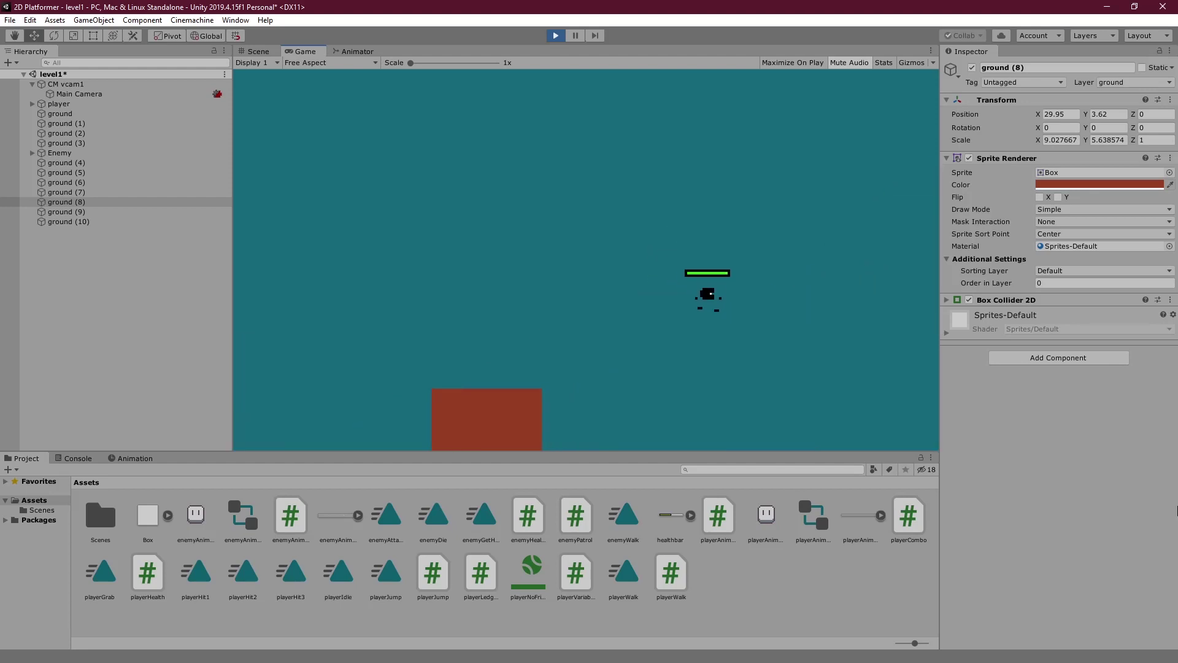
key(Left)
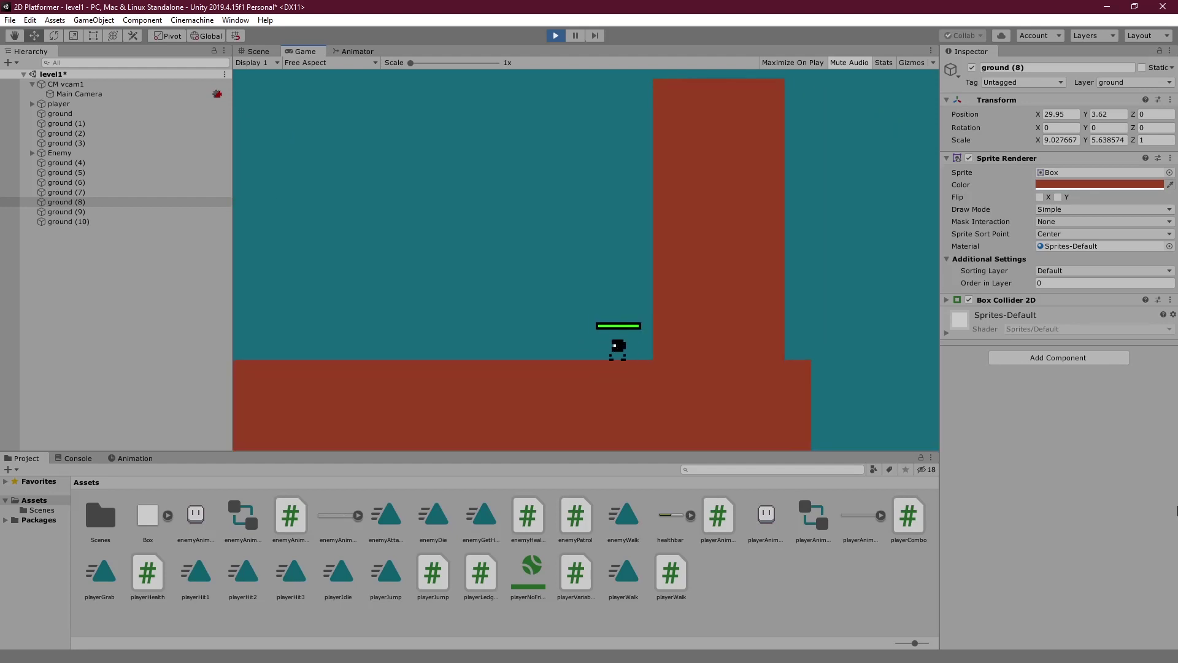
- Stop the game and place a Box sprite in the scene as the Sky object
click(554, 35)
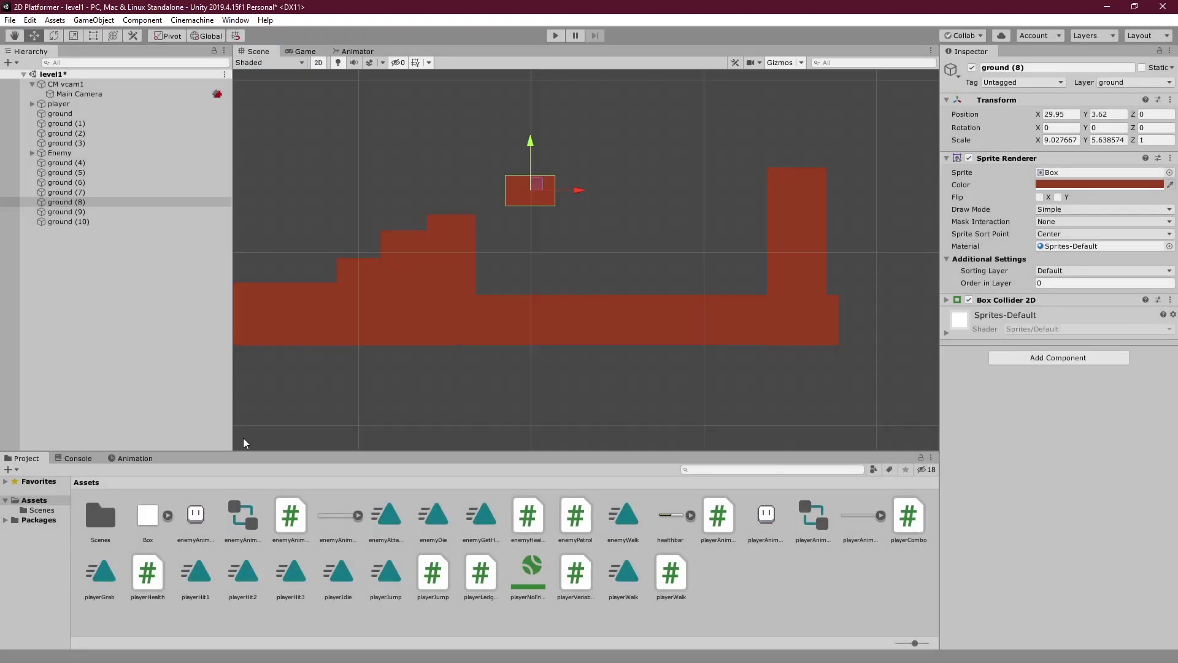
click(243, 437)
scroll(583, 351, down, 5)
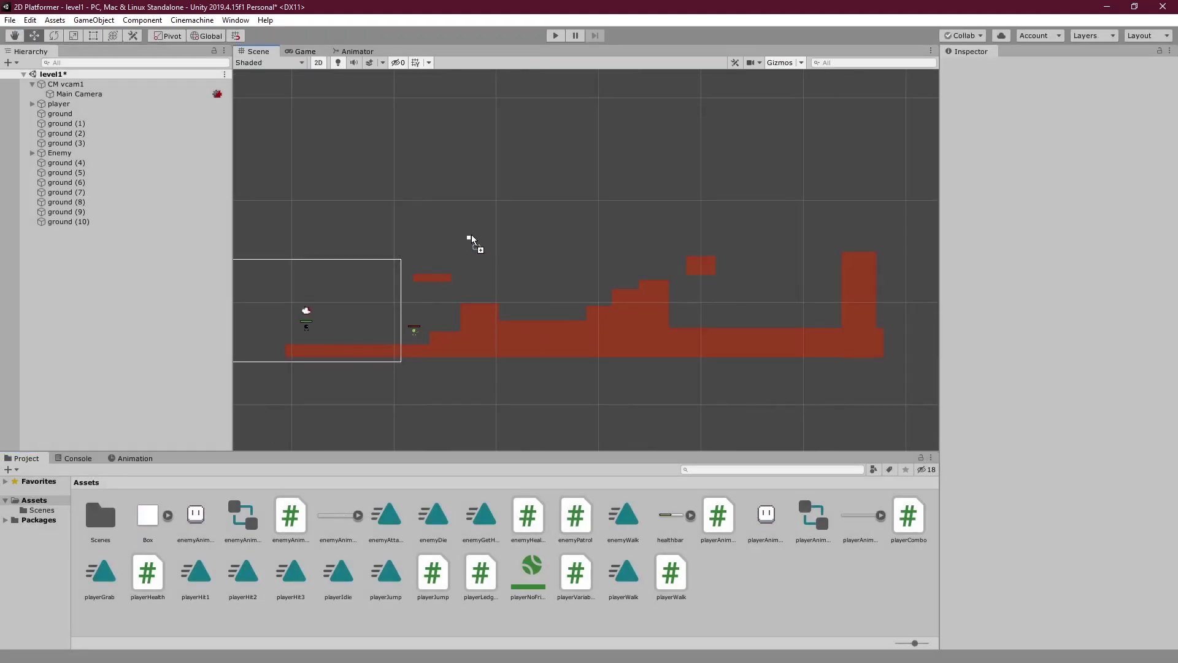
drag(472, 238, 471, 233)
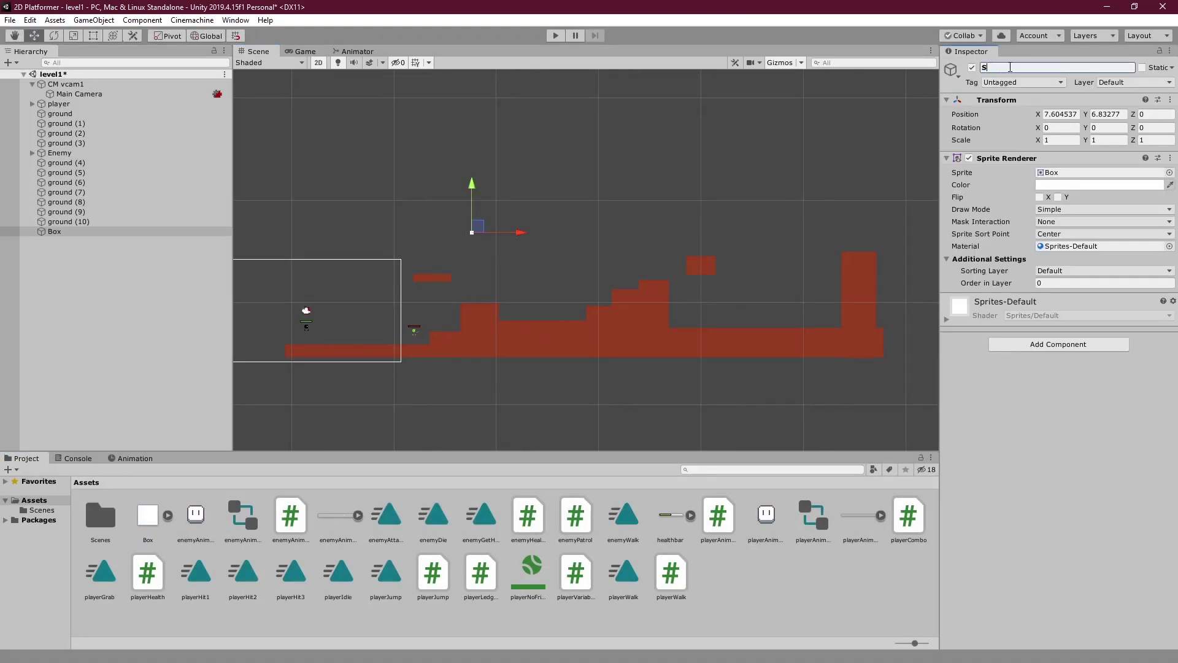
- Tint the Sky sprite teal, colour 34FFC6
click(1061, 186)
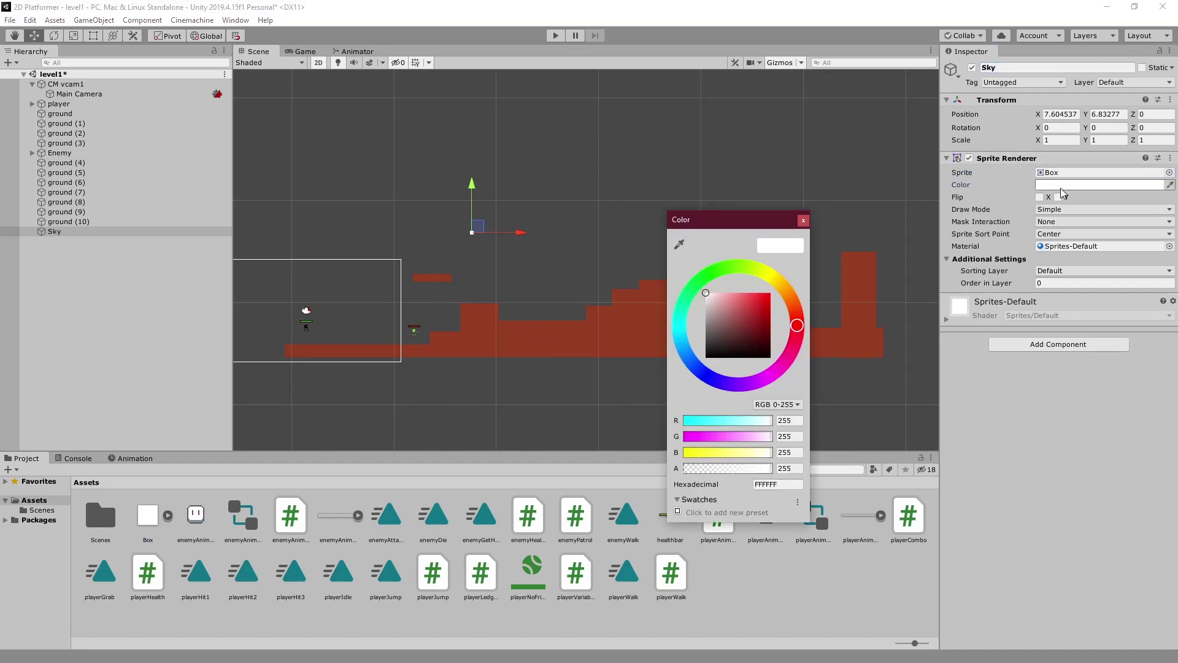
click(682, 305)
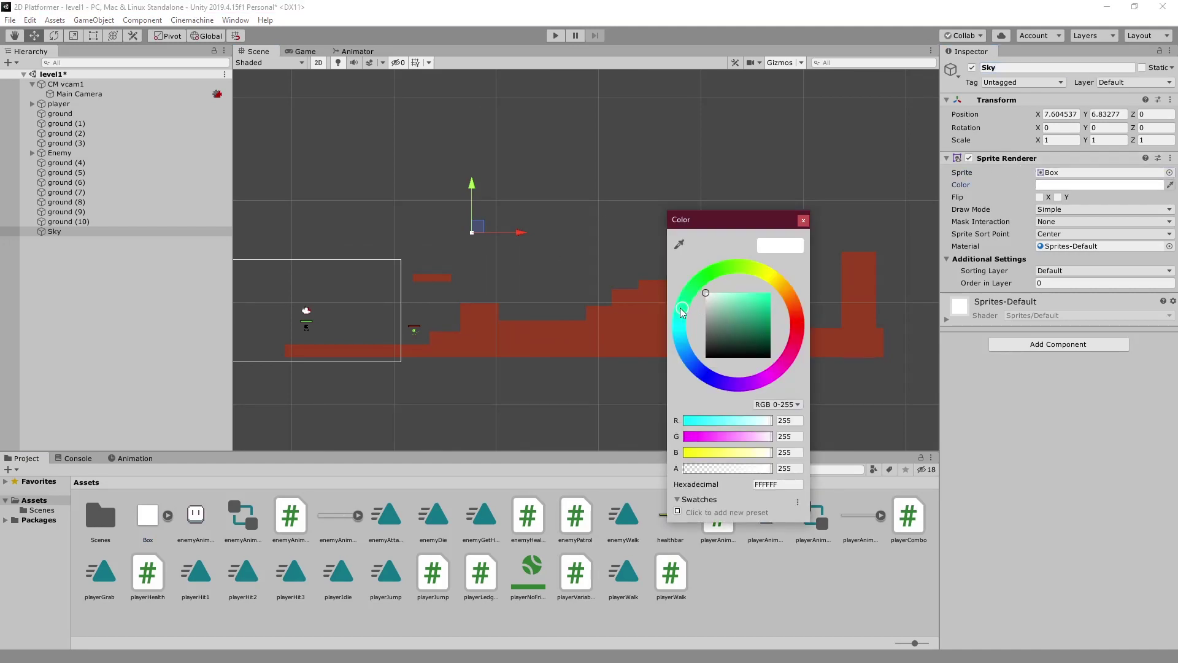
click(758, 292)
click(803, 220)
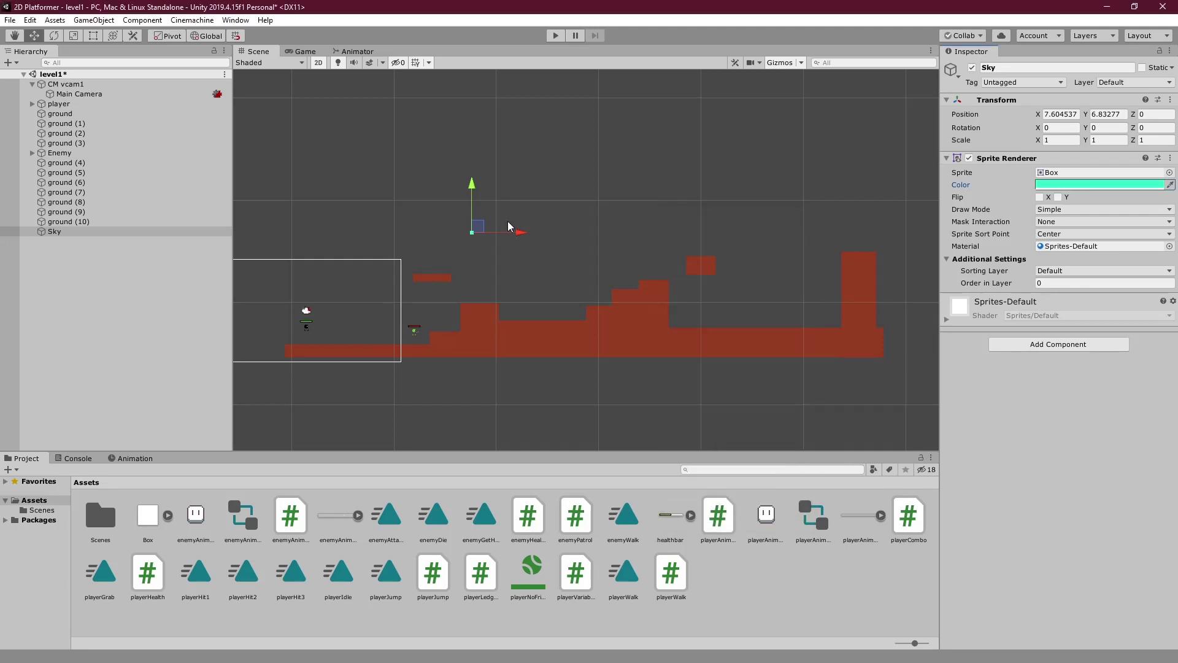
key(t)
scroll(473, 237, up, 5)
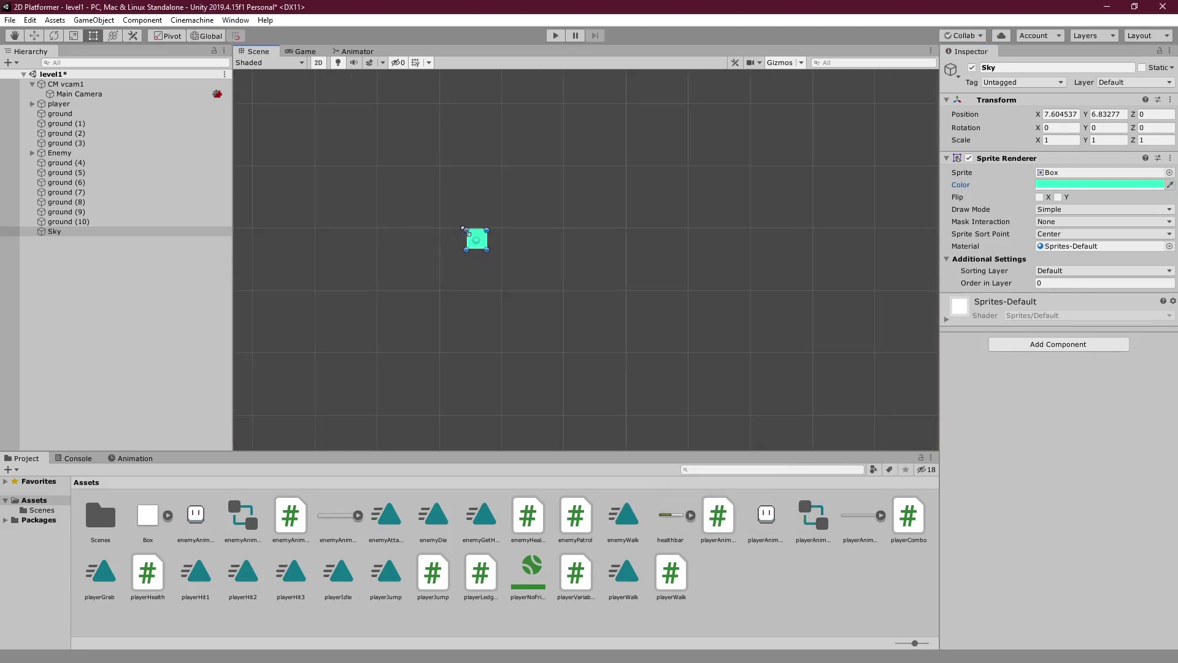
- Stretch the Sky box over the whole level and set its Order in Layer to -5
drag(485, 247, 855, 424)
scroll(854, 423, down, 5)
drag(535, 220, 314, 313)
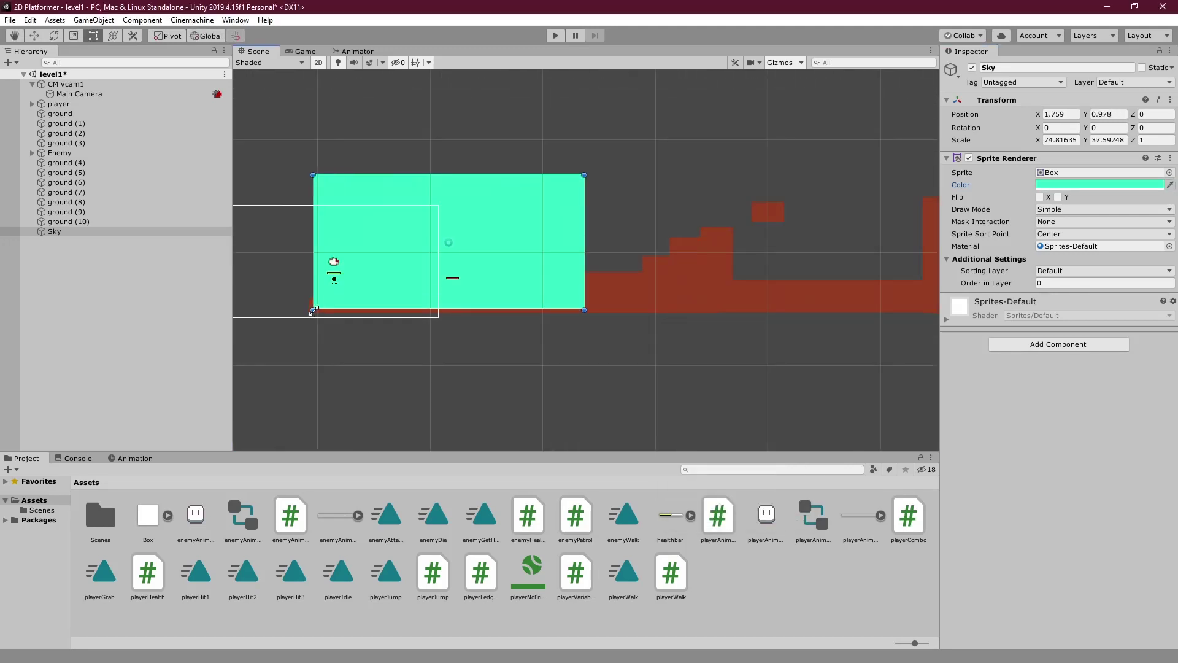
scroll(315, 312, down, 1)
drag(441, 219, 746, 144)
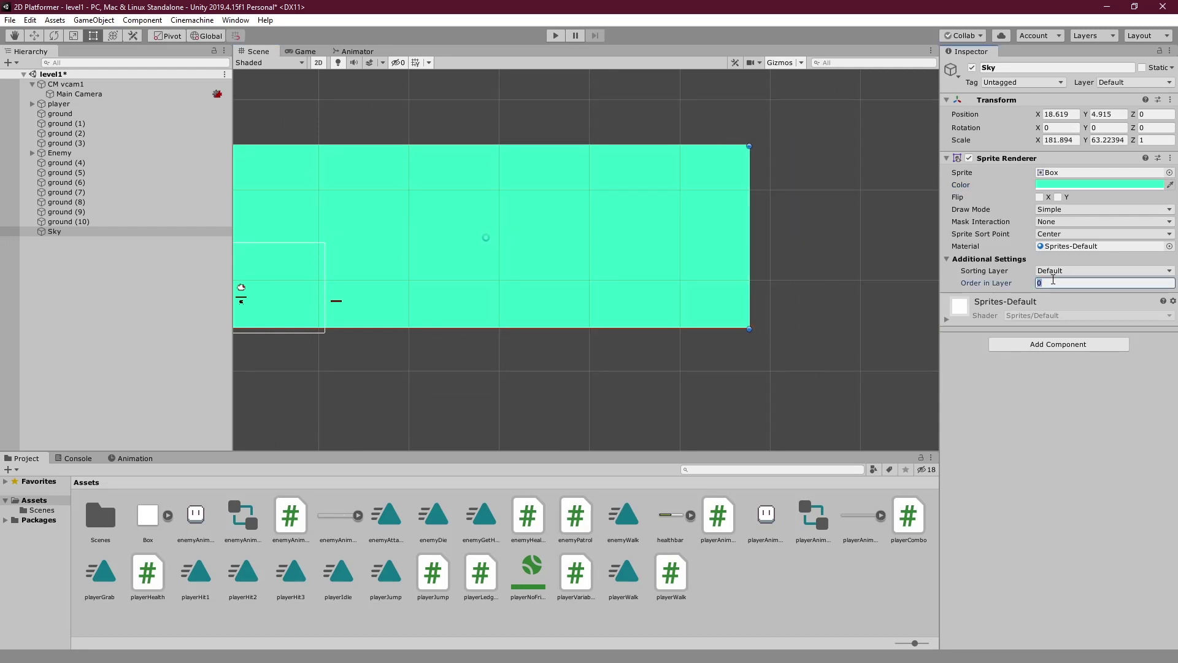
text(-5)
middle_drag(495, 315, 567, 305)
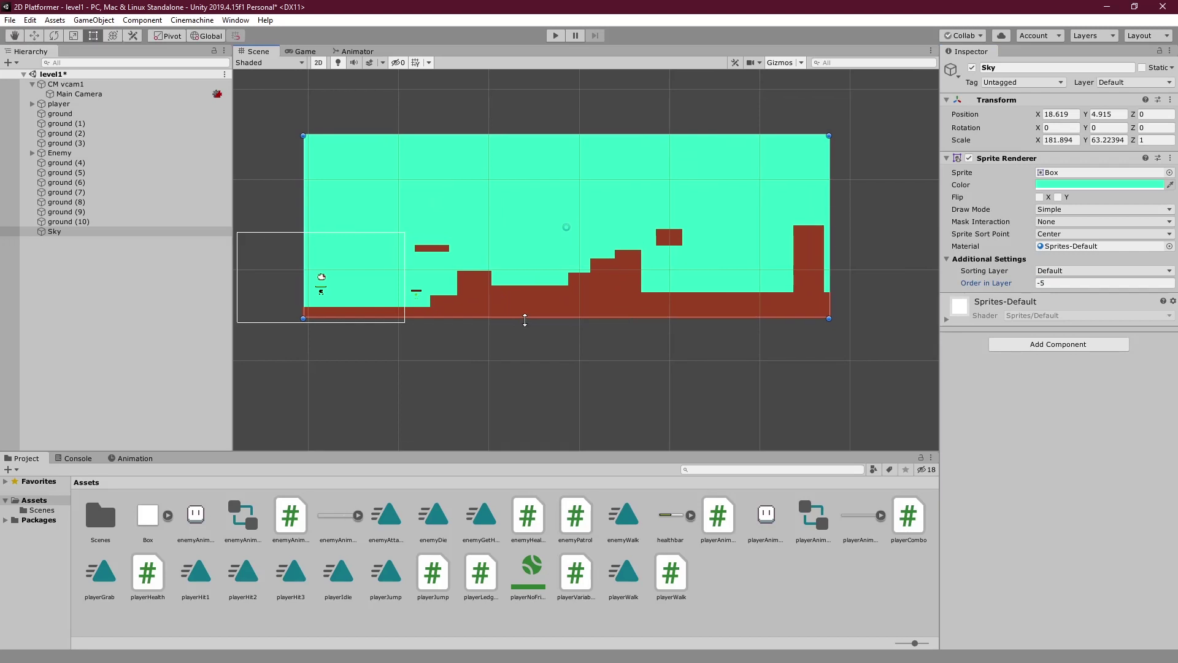
- Add a Polygon Collider 2D component to Sky
click(1047, 344)
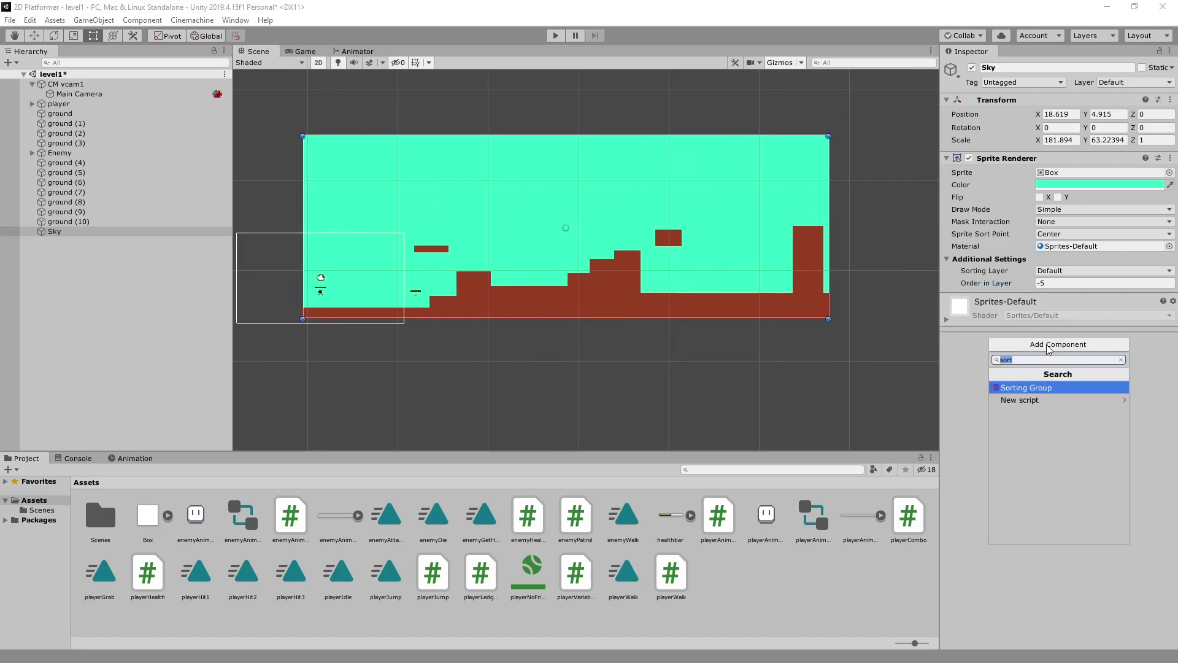
text(poly)
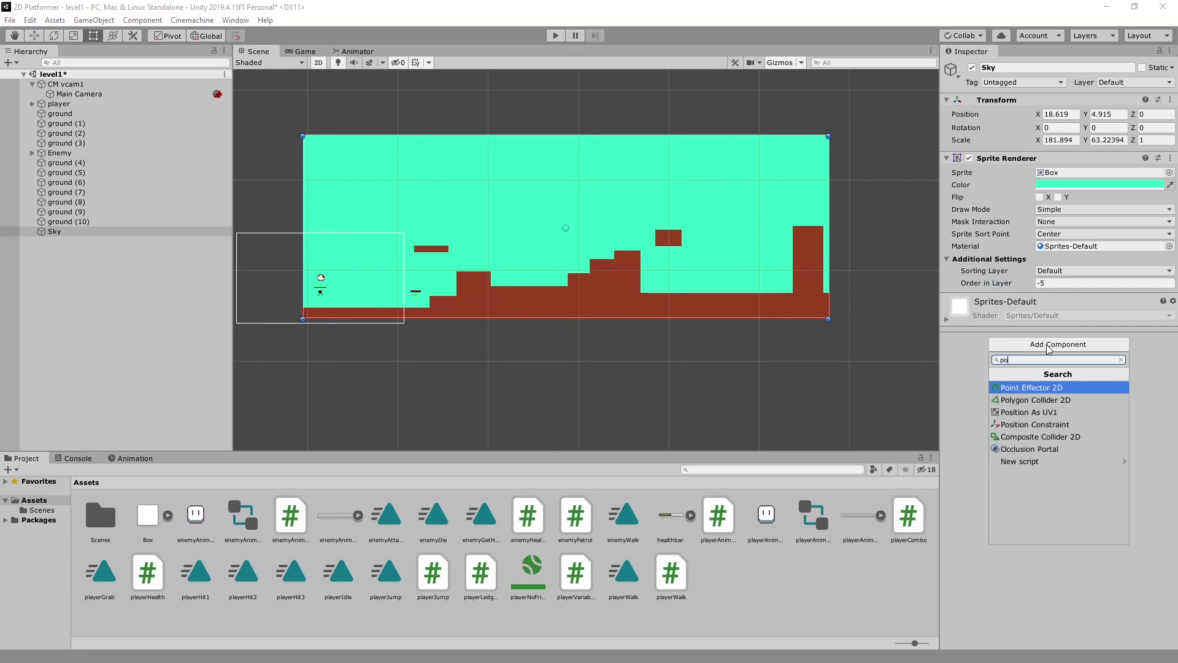
key(Return)
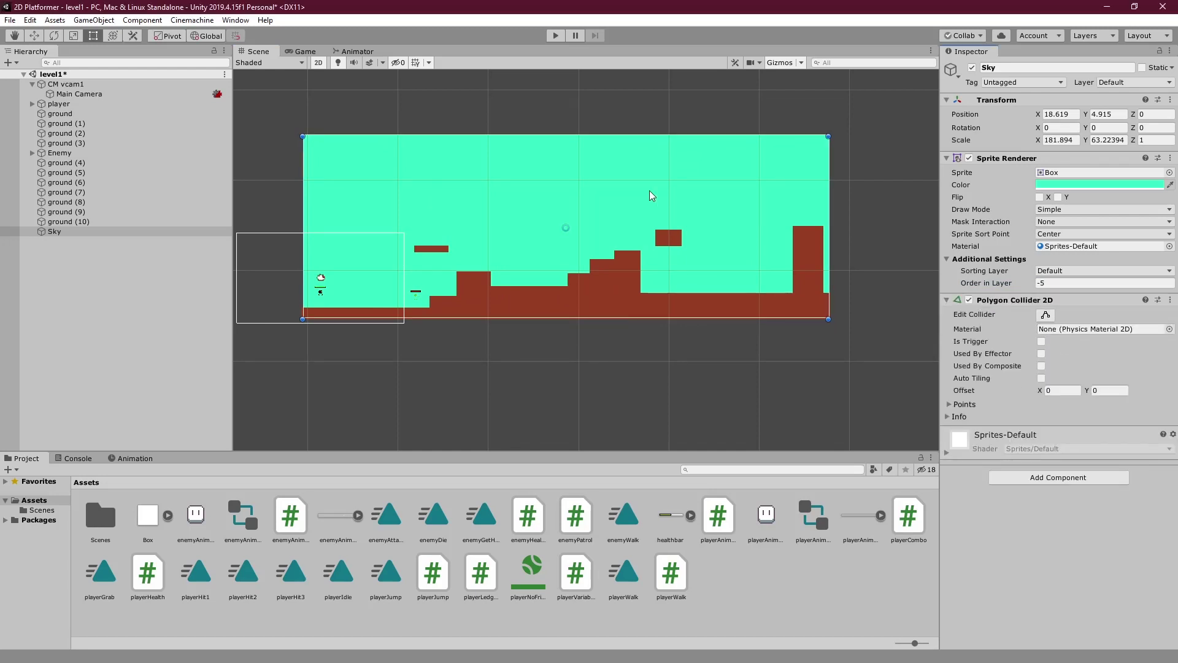
- Make the Sky's Polygon Collider 2D a trigger and select CM vcam1 in the Hierarchy
click(1045, 315)
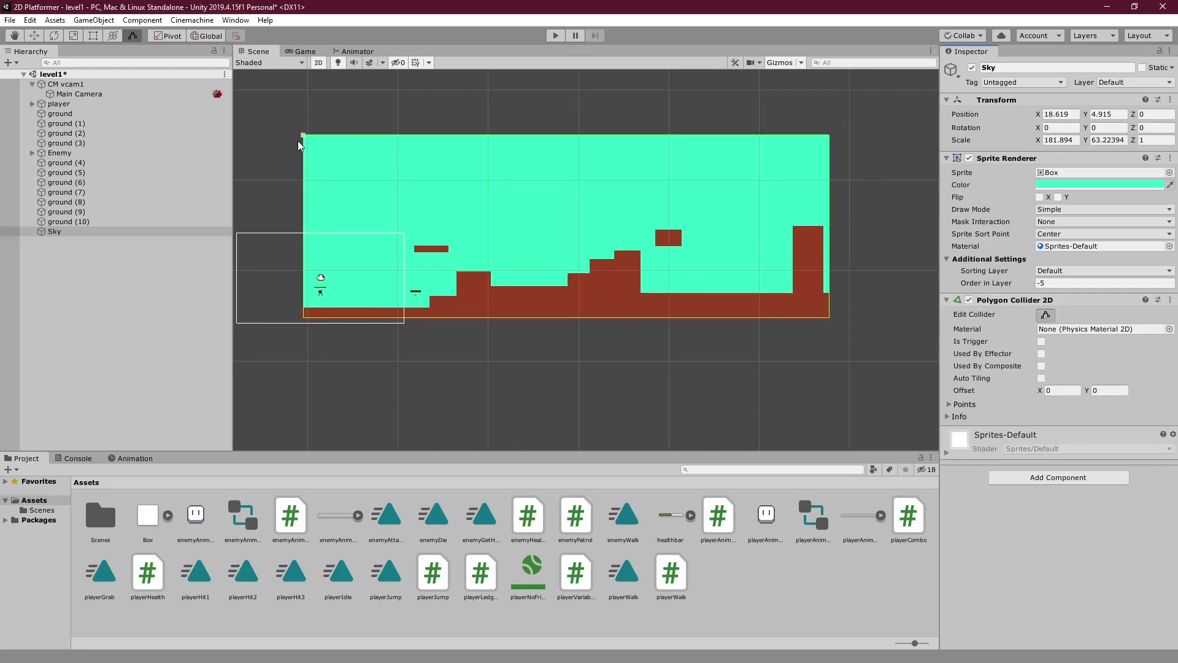
click(1044, 316)
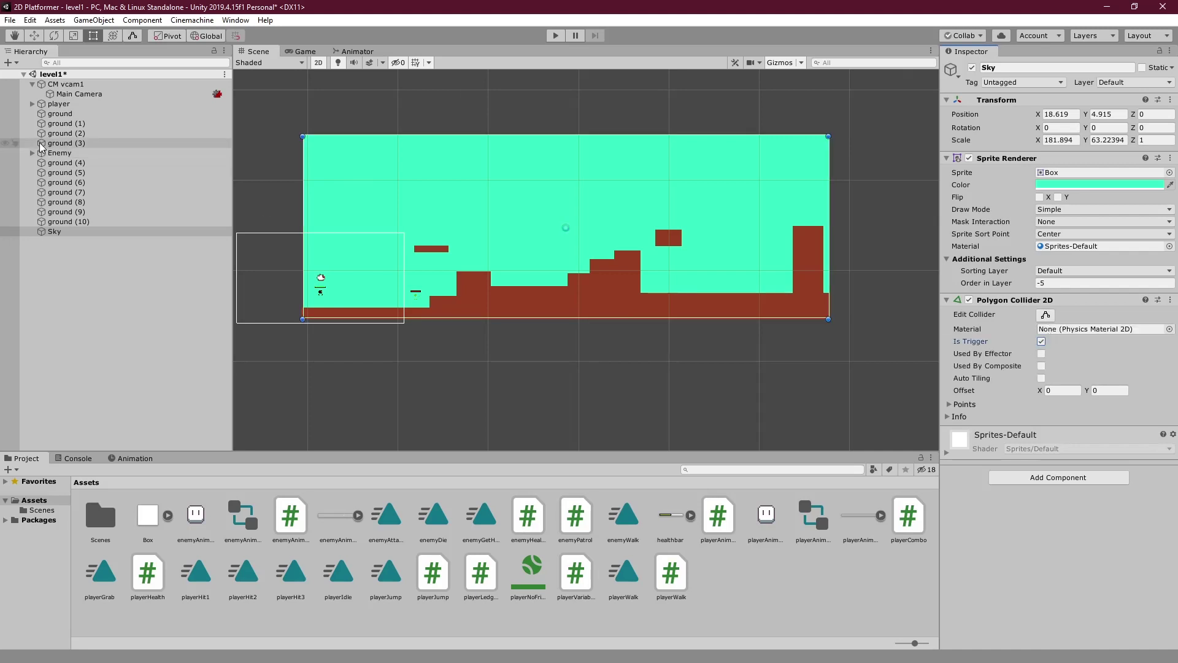
click(86, 86)
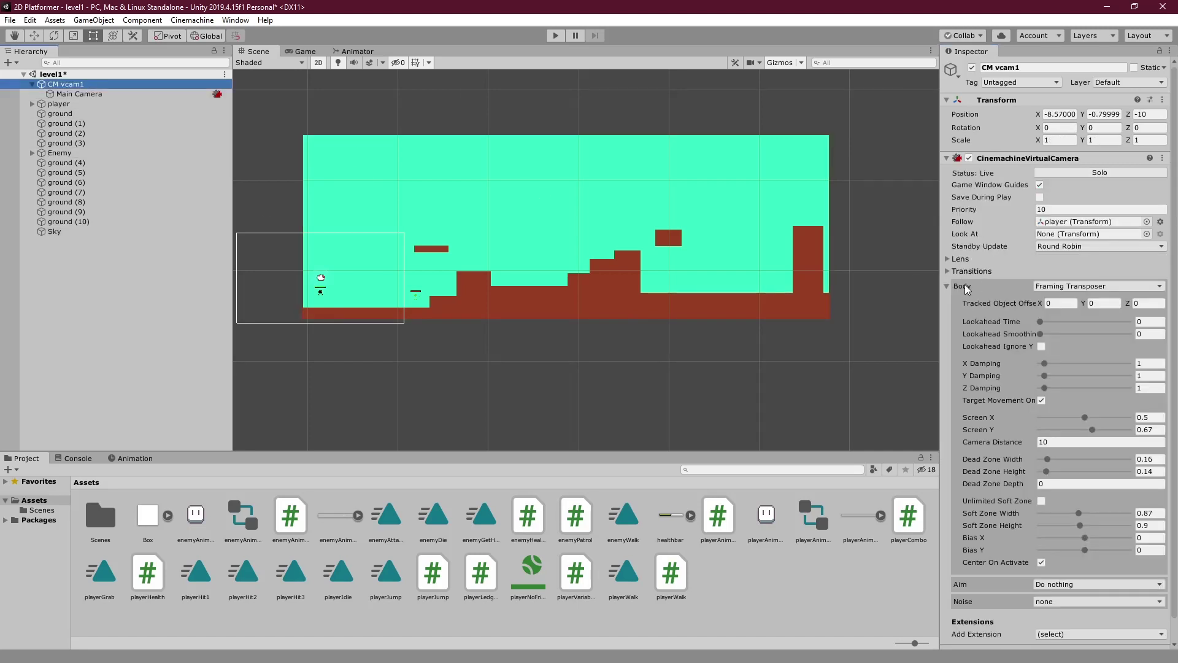
- Add a CinemachineConfiner to CM vcam1 with Sky as its Bounding Shape 2D, then enter Play mode
click(955, 287)
click(1049, 354)
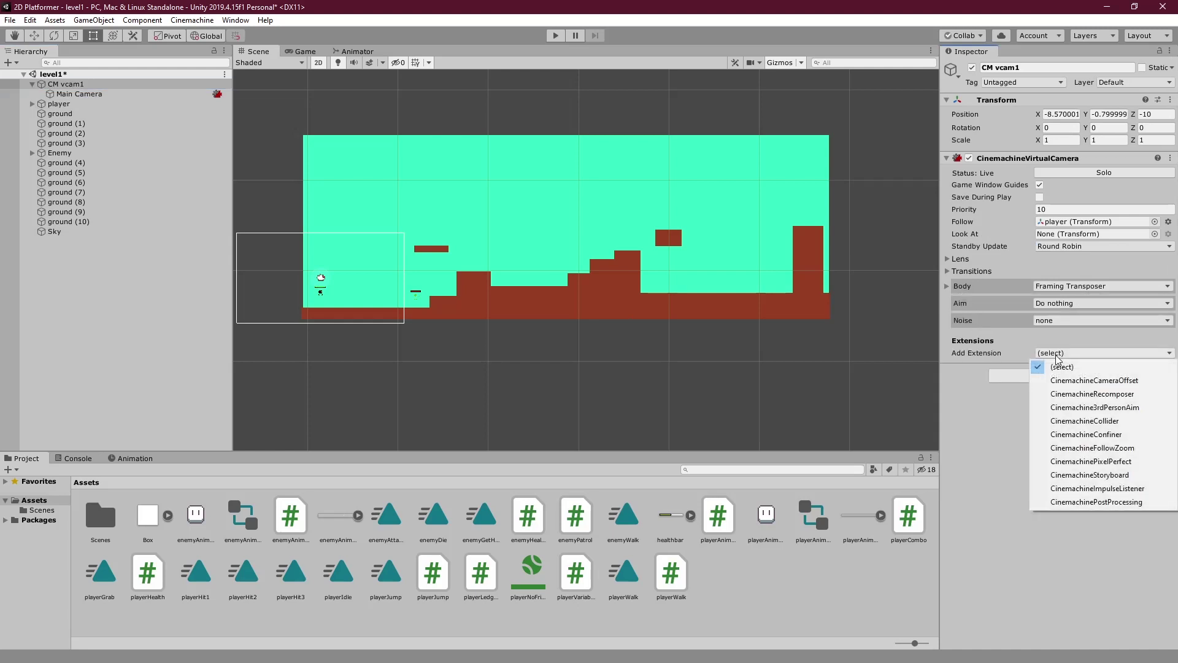
click(1086, 434)
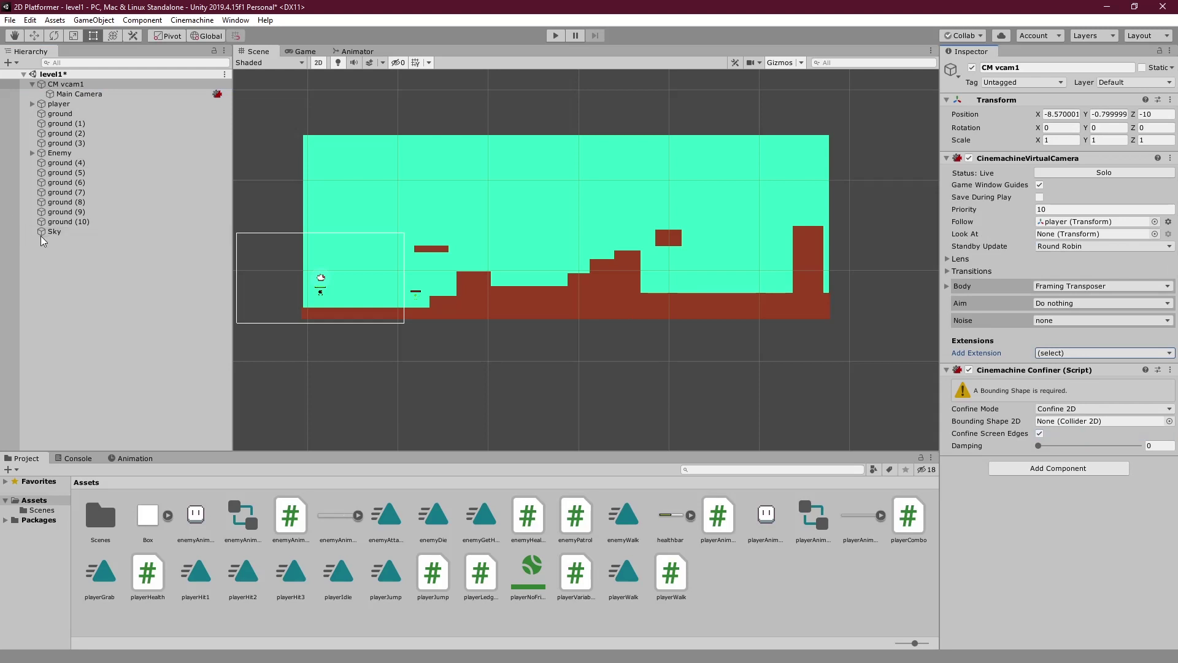
drag(54, 231, 1055, 420)
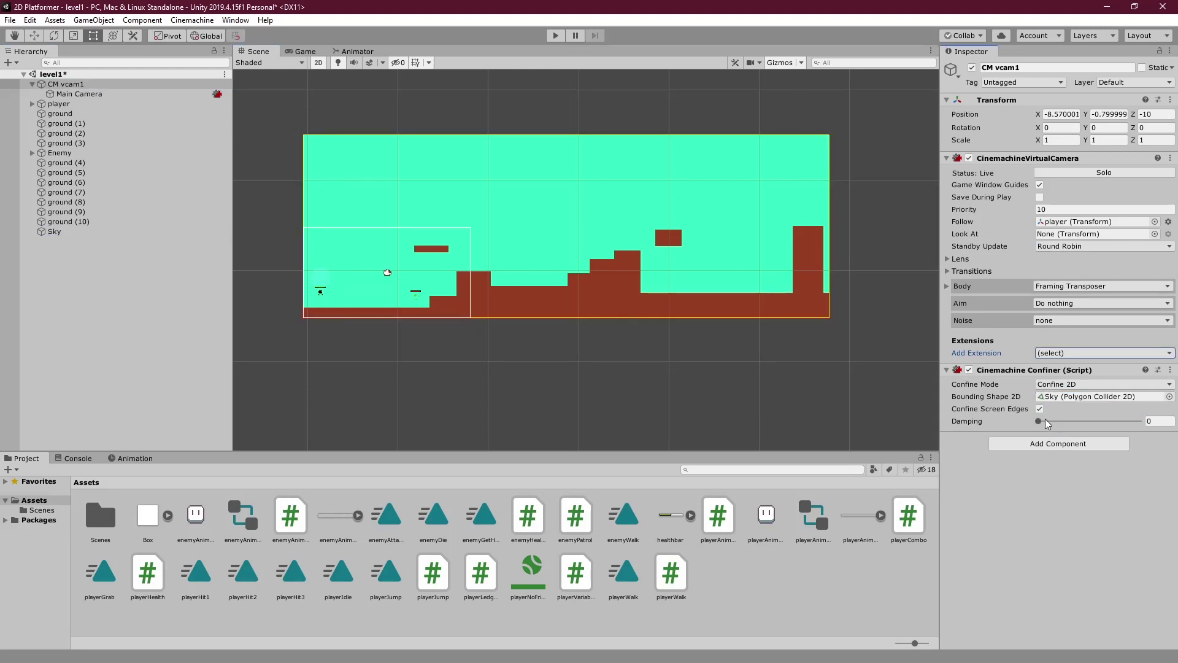
click(556, 35)
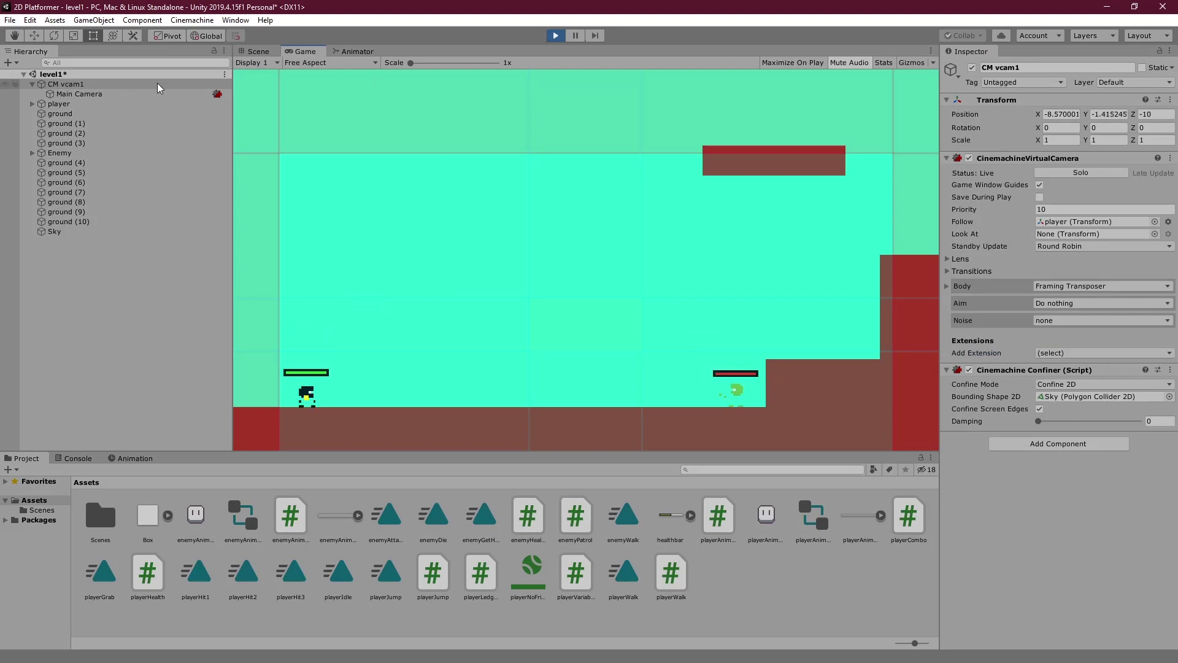
- Change the Sky's sprite colour to dark teal 008282 while in Play mode
click(142, 325)
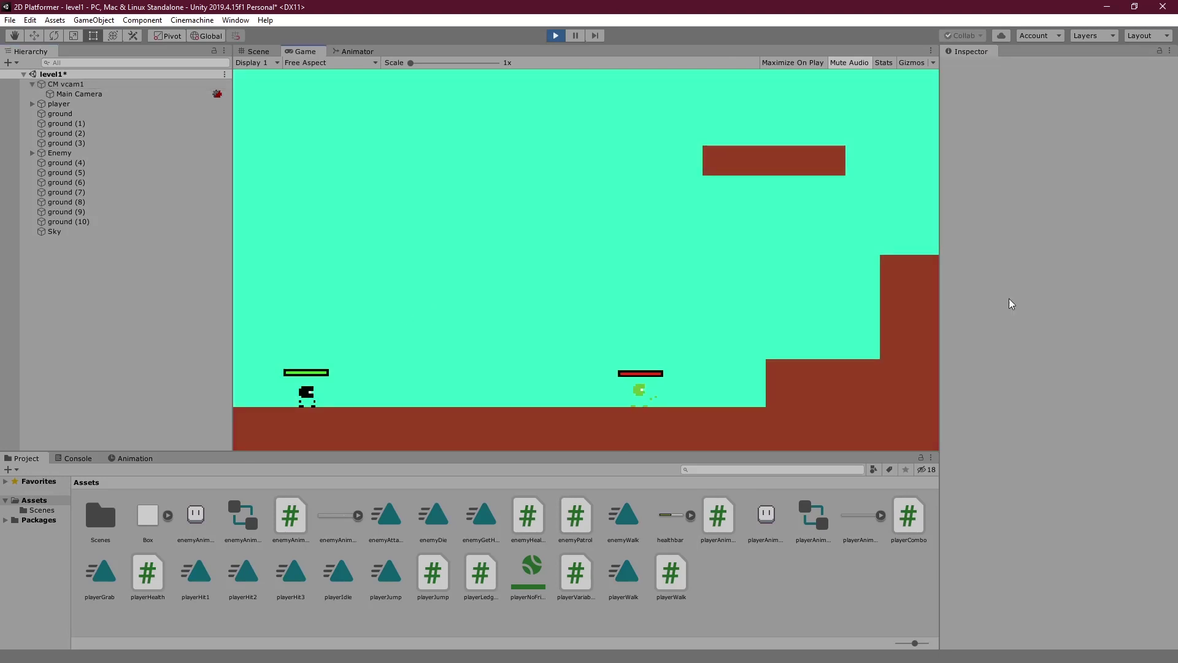
click(55, 232)
click(1069, 185)
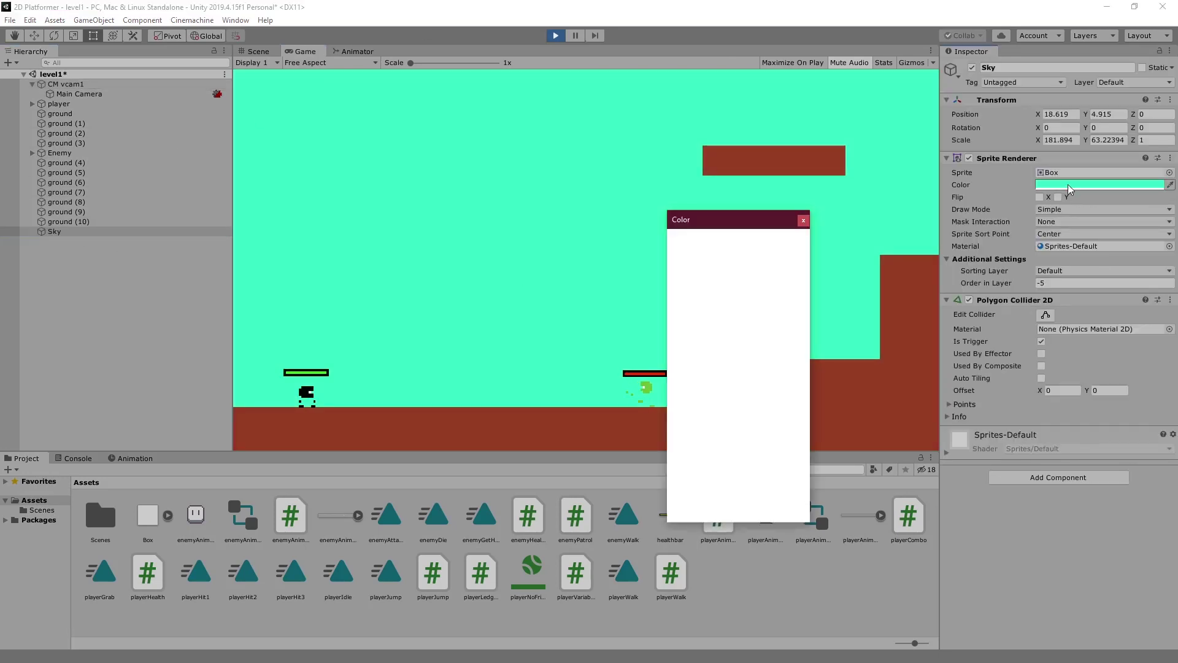
drag(767, 319, 789, 330)
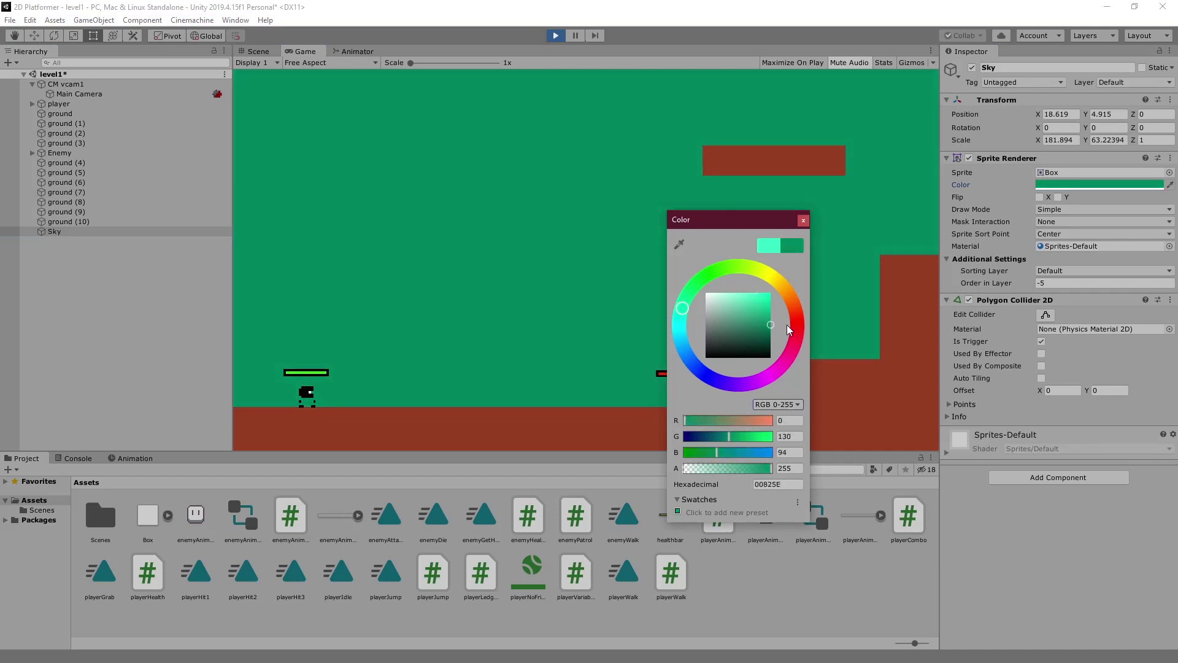
click(712, 272)
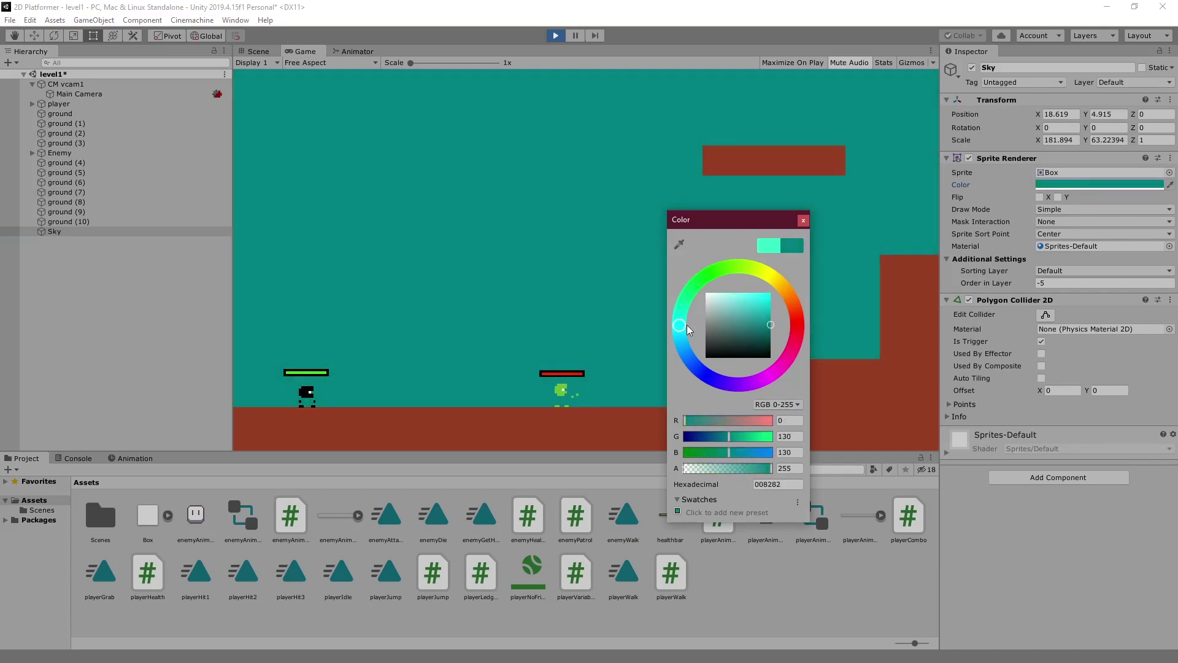
click(801, 222)
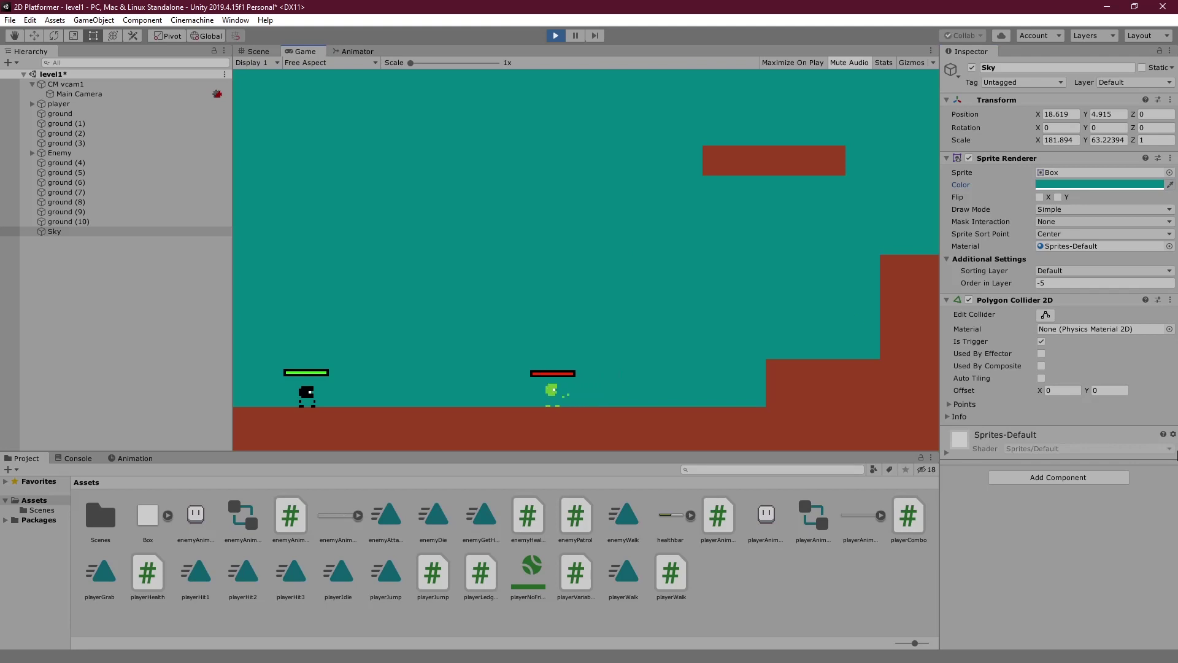
- Run the player right, jumping onto the higher ledge and dropping to lower ground
key(Right)
key(space)
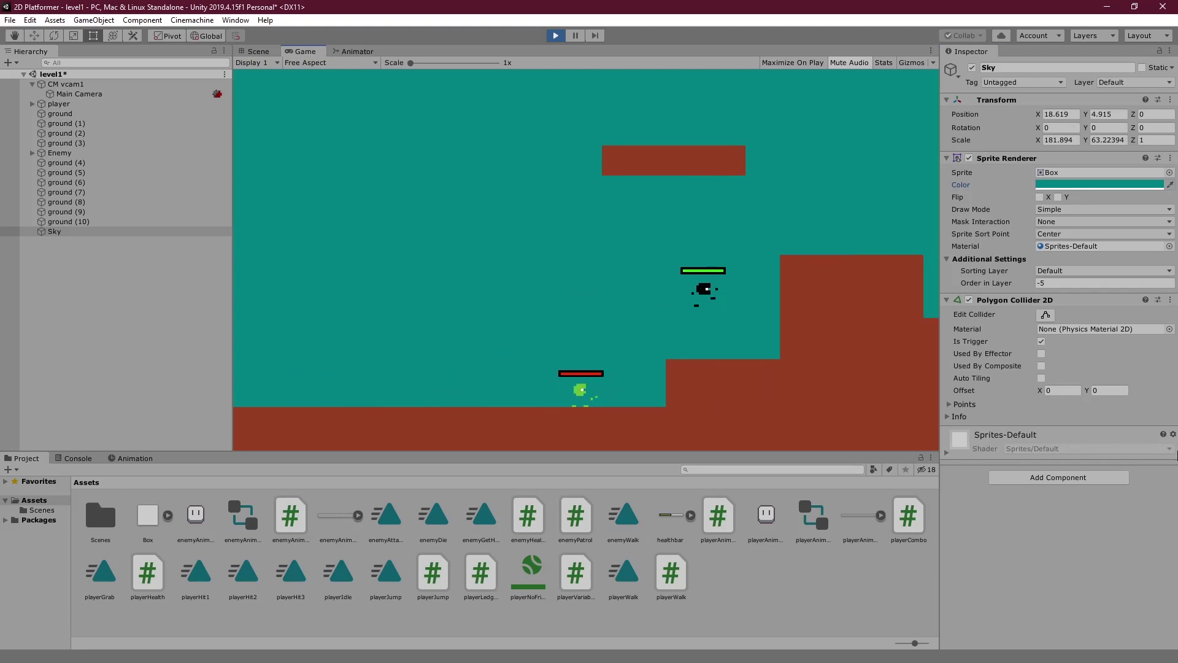
key(space)
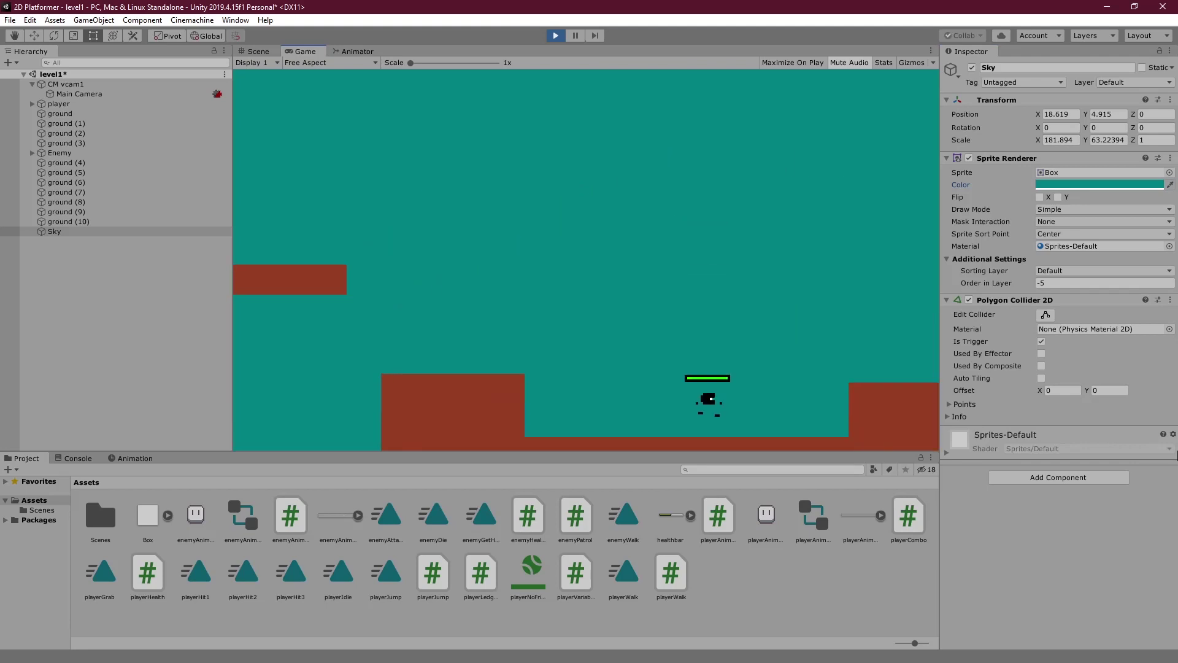
- Stop Play mode and move the player slightly right of its start, to X -5.51, Y -1.27
key(ctrl+p)
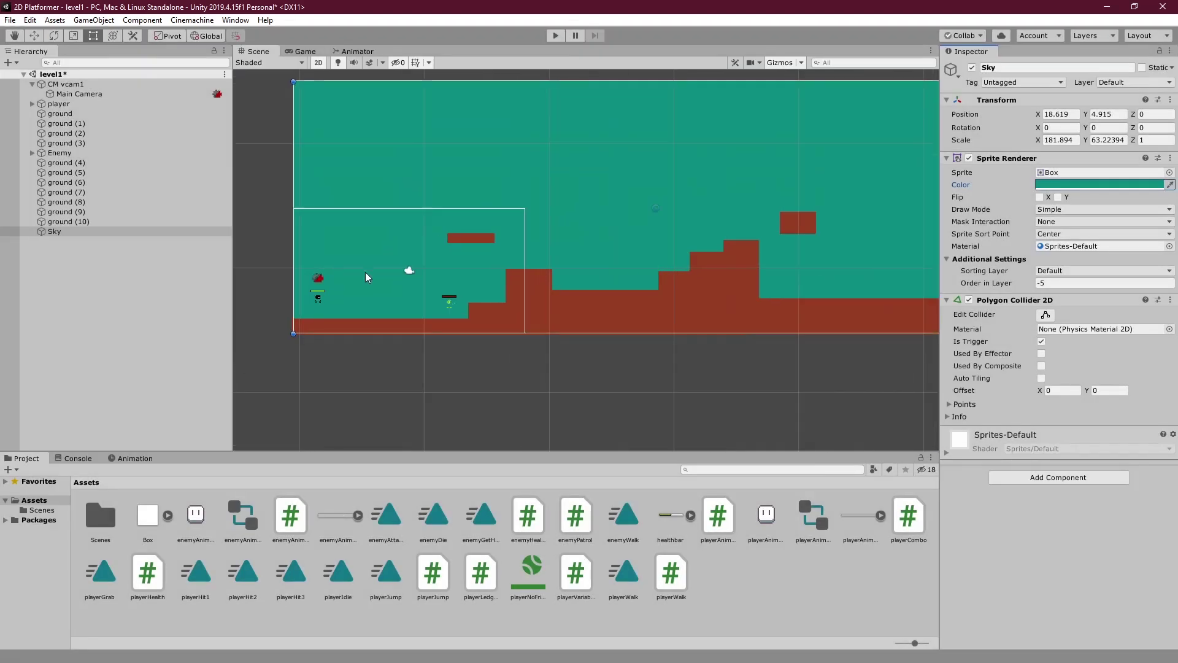
click(148, 85)
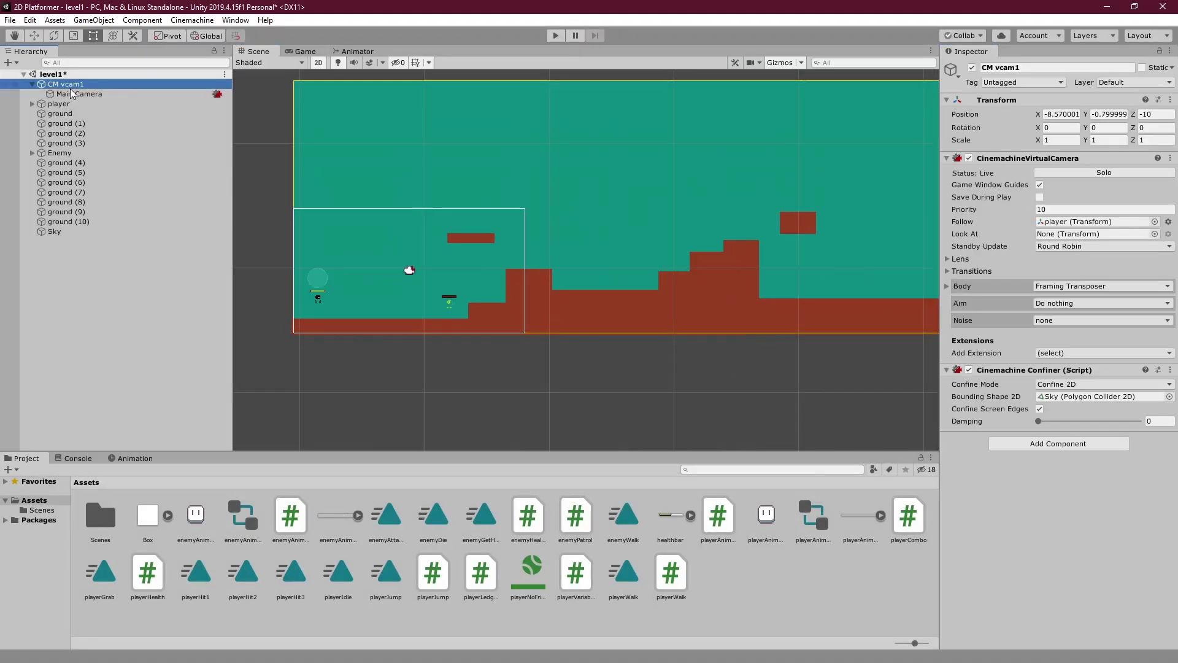
click(333, 310)
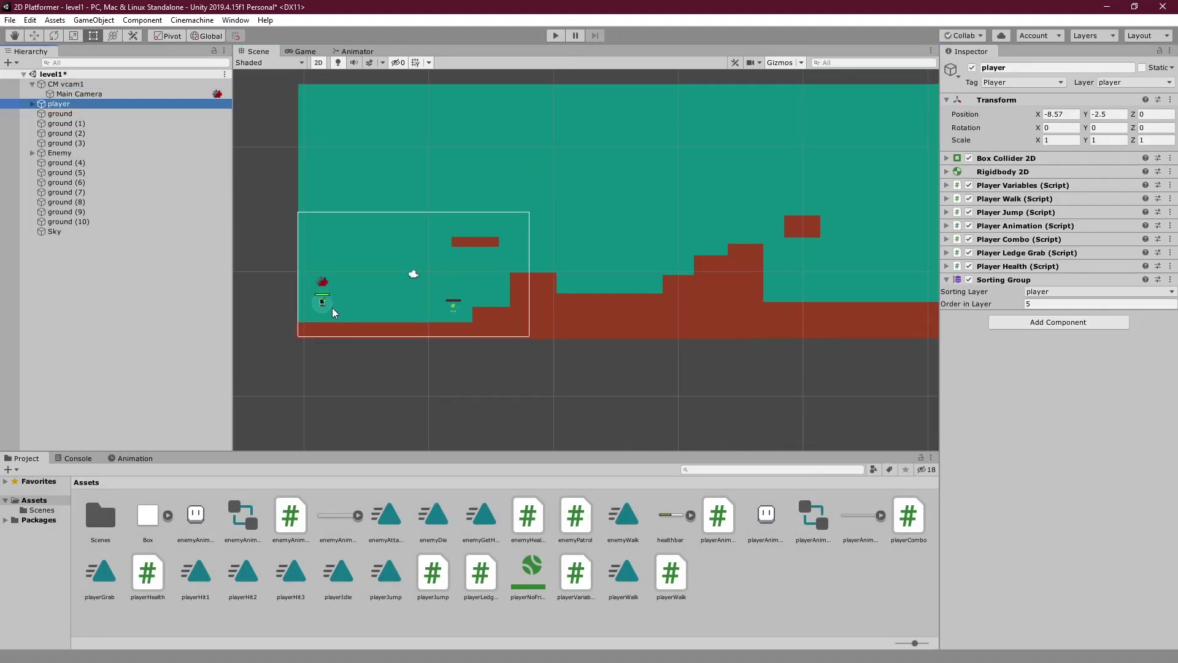
mouse_move(329, 303)
mouse_down()
mouse_move(371, 319)
mouse_move(476, 249)
mouse_up()
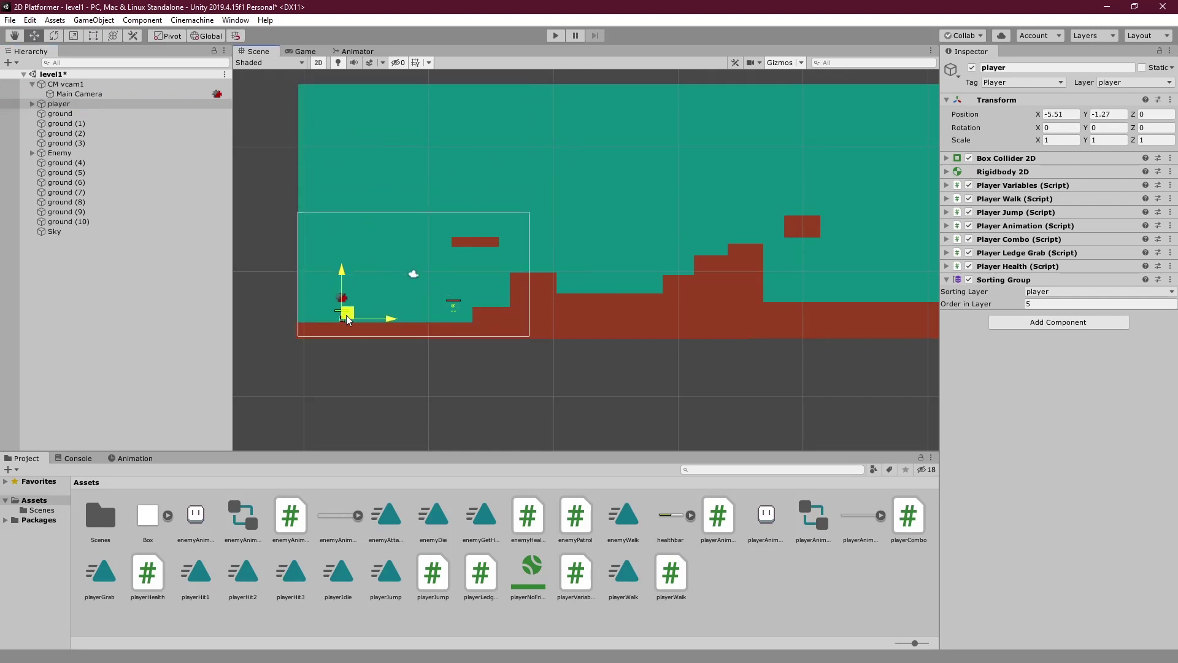
middle_drag(527, 273, 352, 288)
- Replay the level, running right up the red steps and across to the next ground
key(ctrl+p)
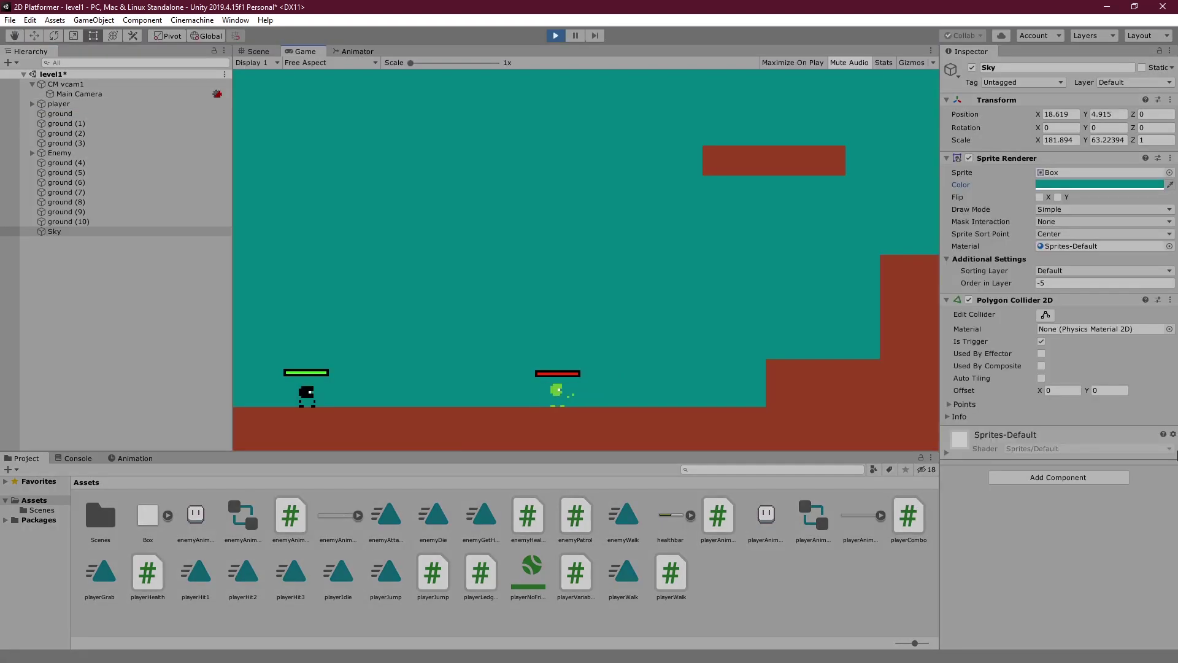
key(Right)
key(space)
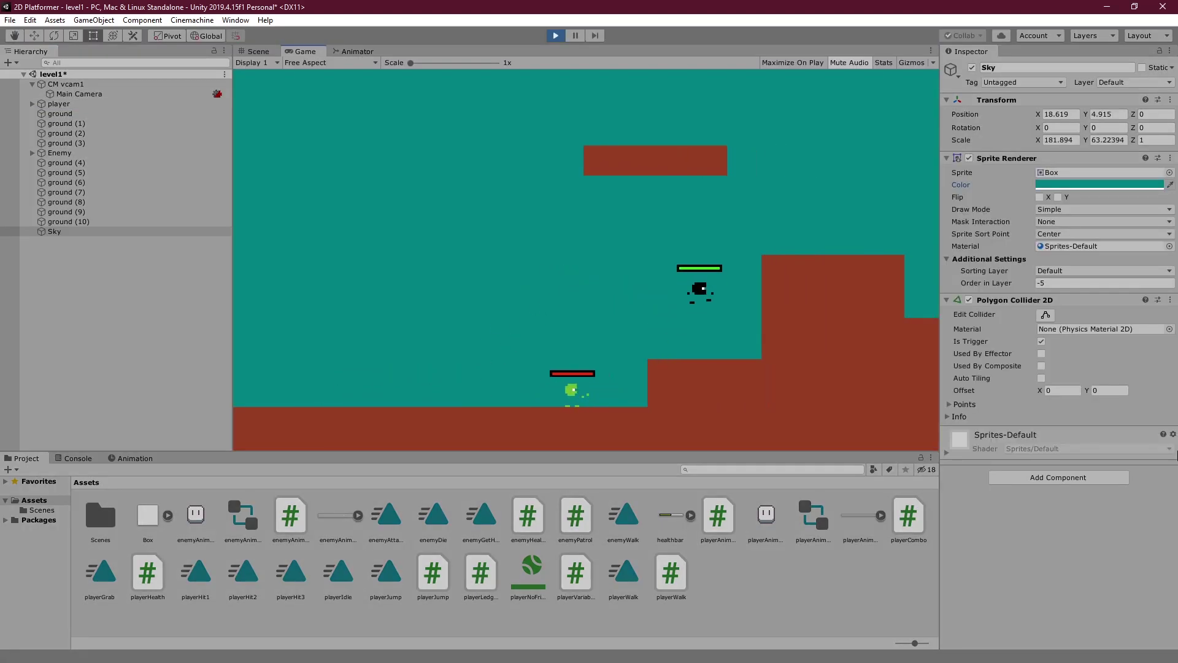
key(Right)
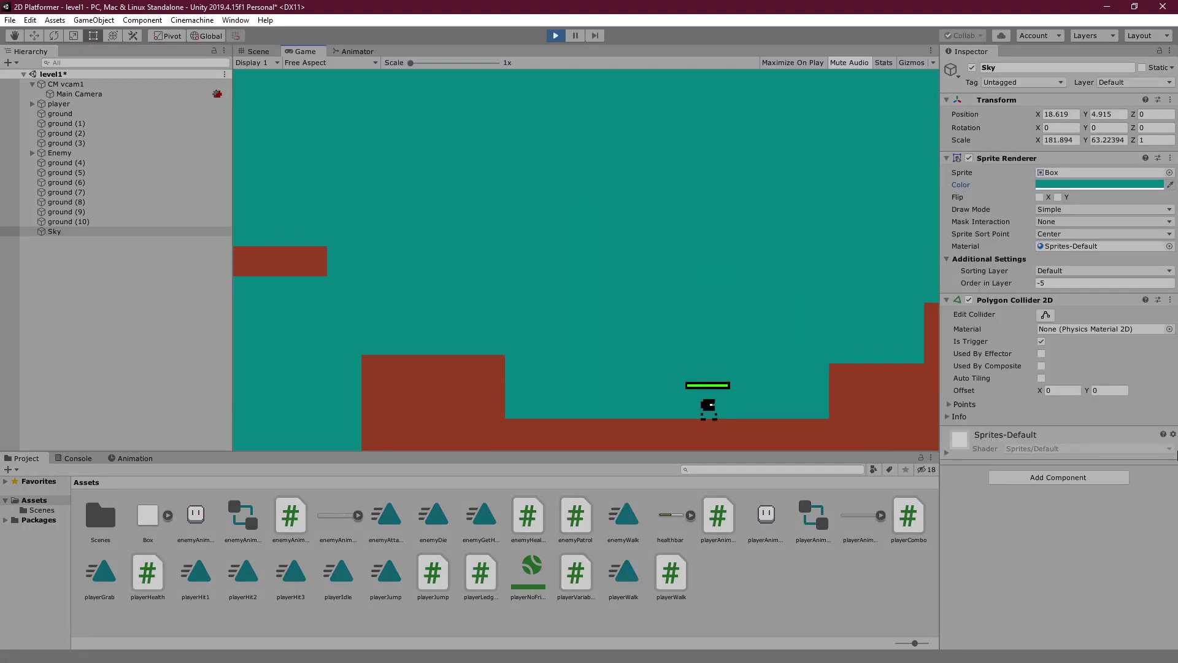
key(space)
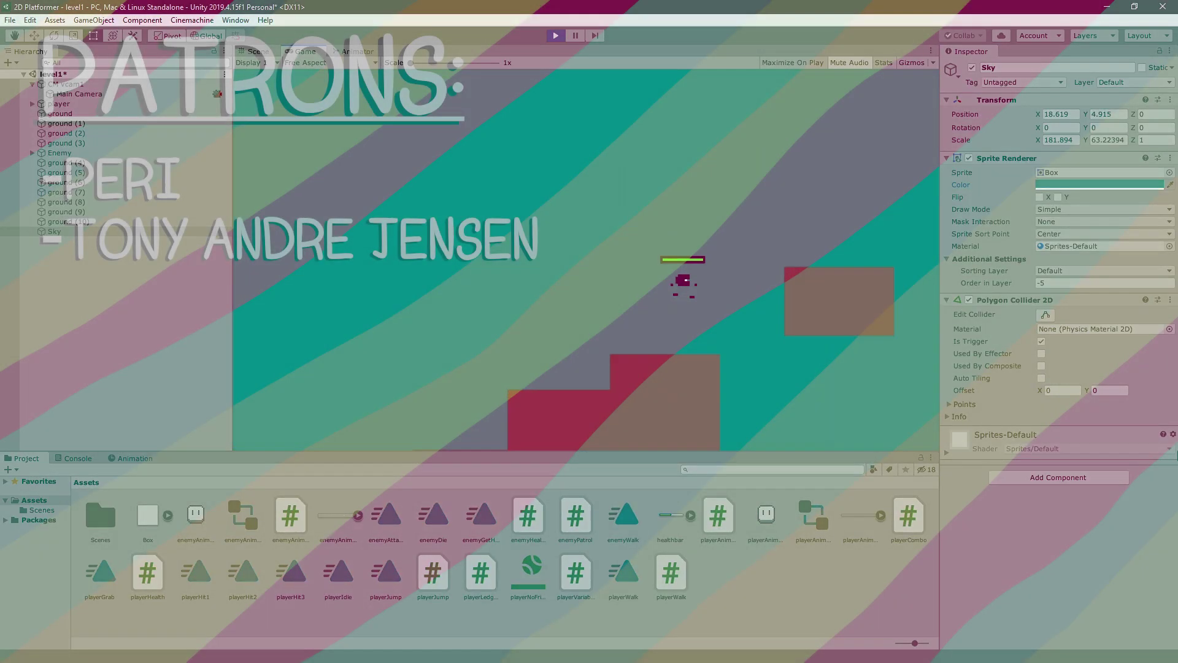